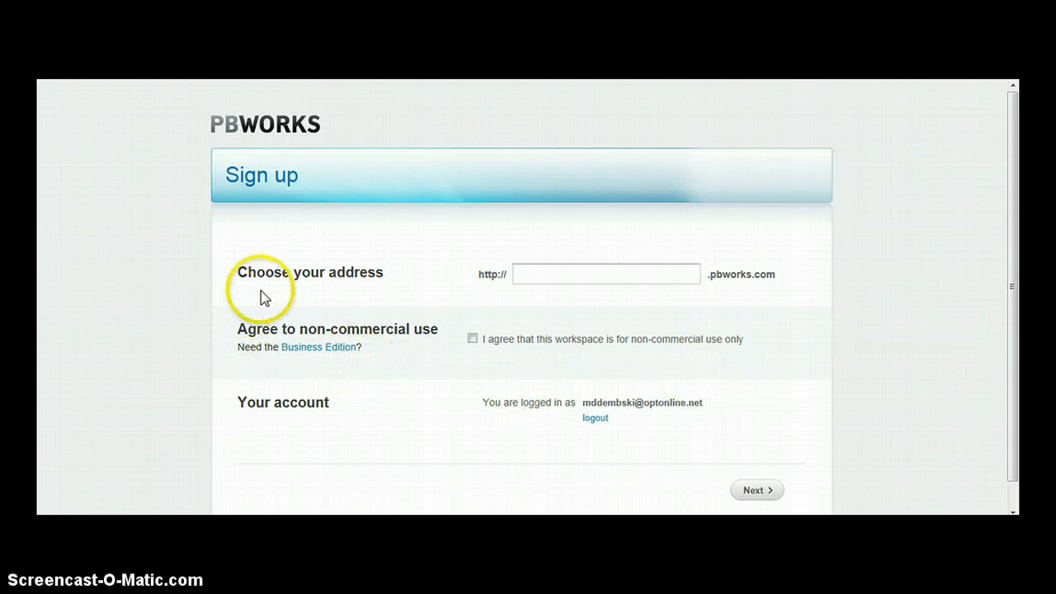
- Activate the workspace address field on the sign-up form for entry
click(567, 272)
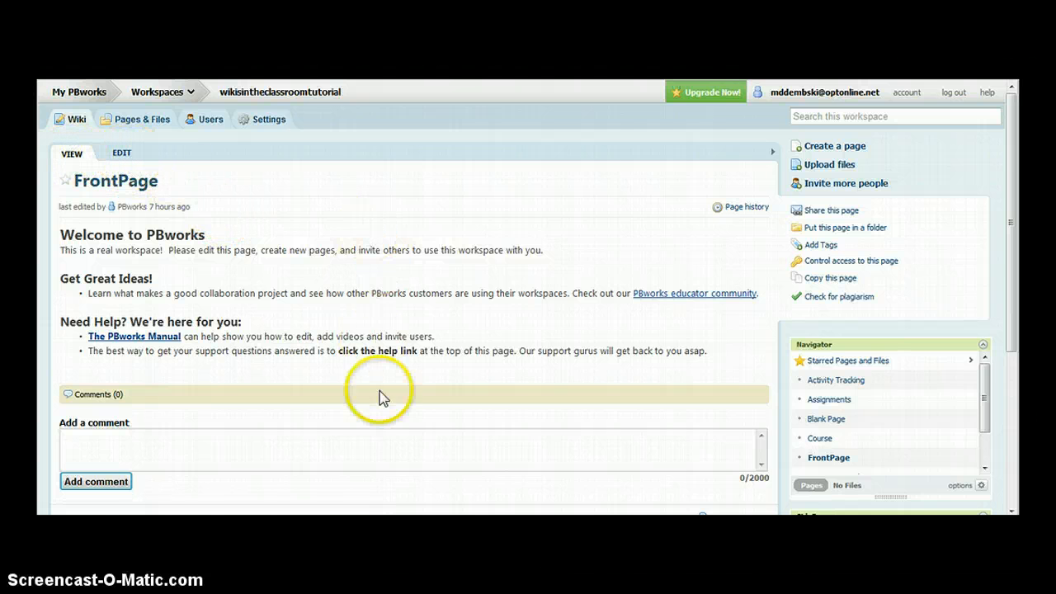
- Open FrontPage for editing and delete all of its default welcome content
scroll(376, 394, down, 5)
scroll(382, 398, down, 2)
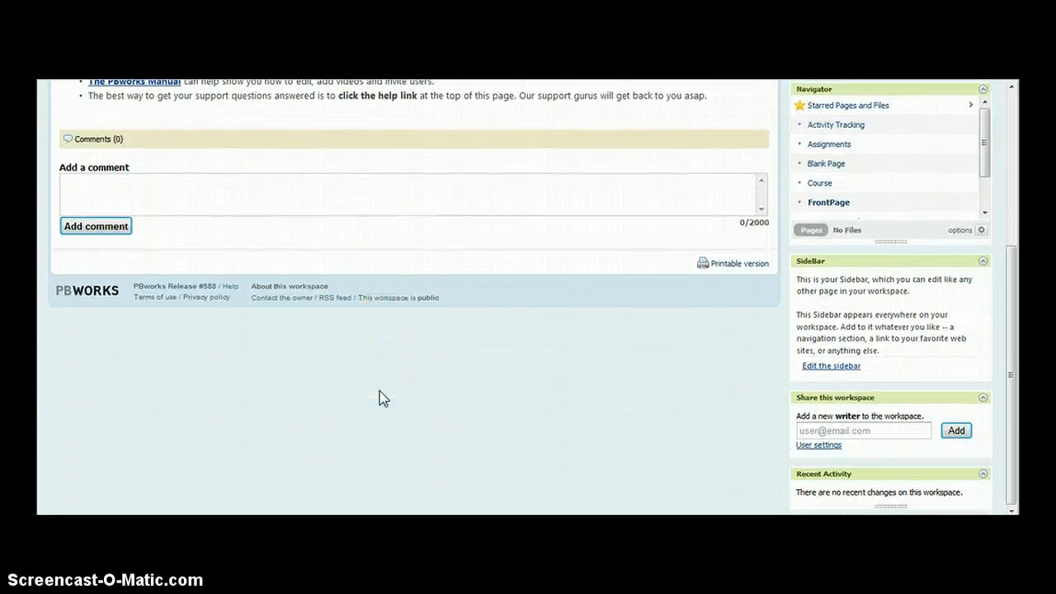
scroll(382, 398, up, 7)
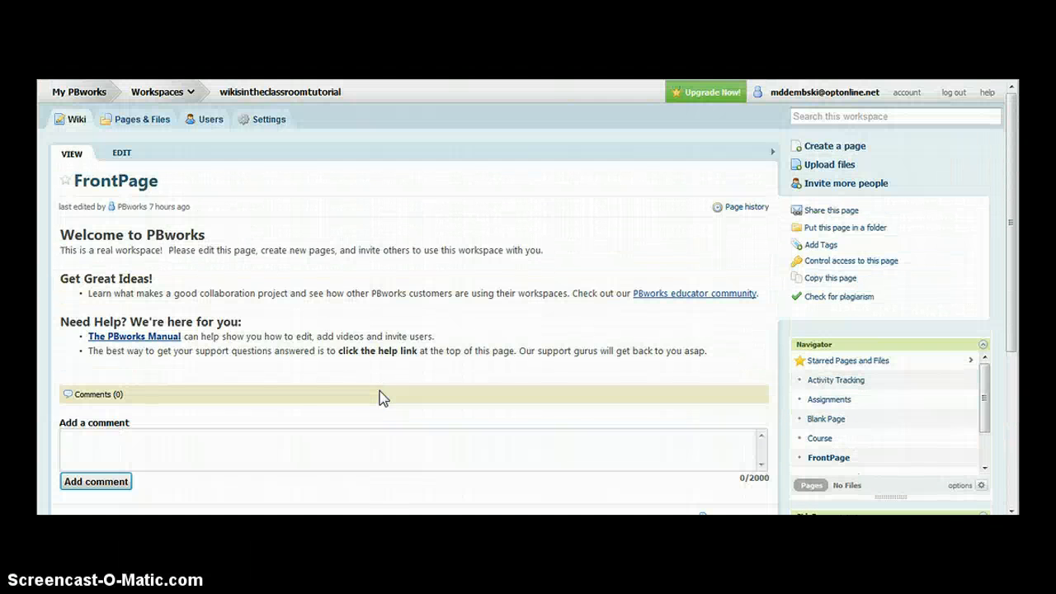
click(121, 154)
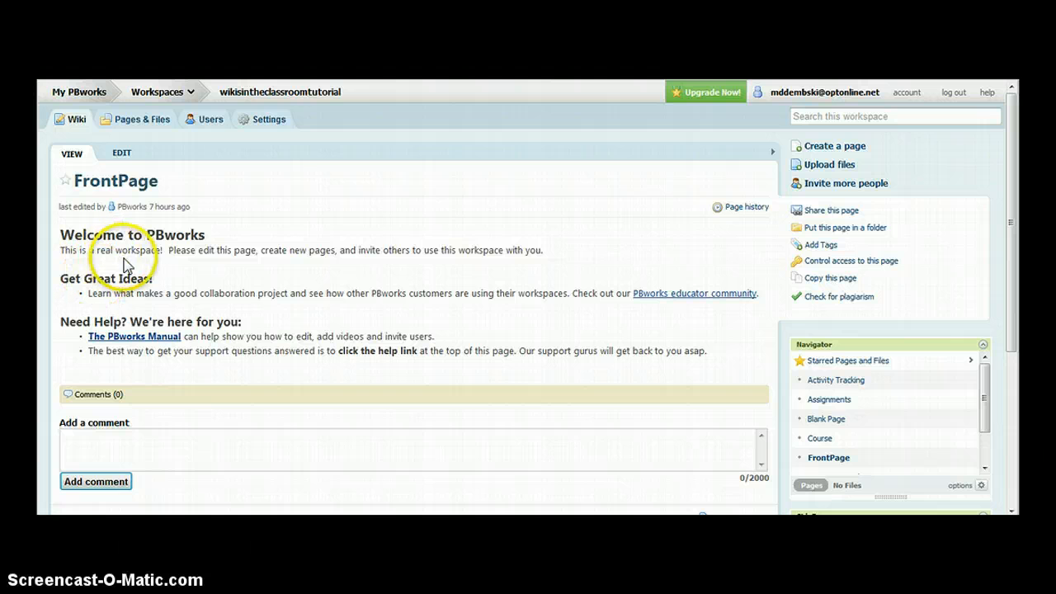
click(122, 154)
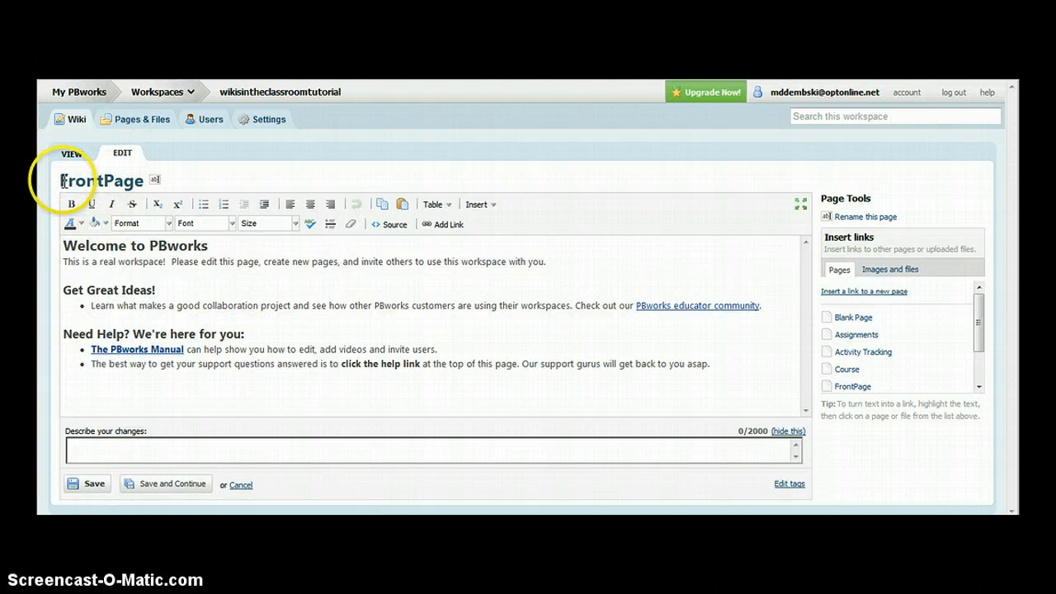
drag(63, 245, 631, 384)
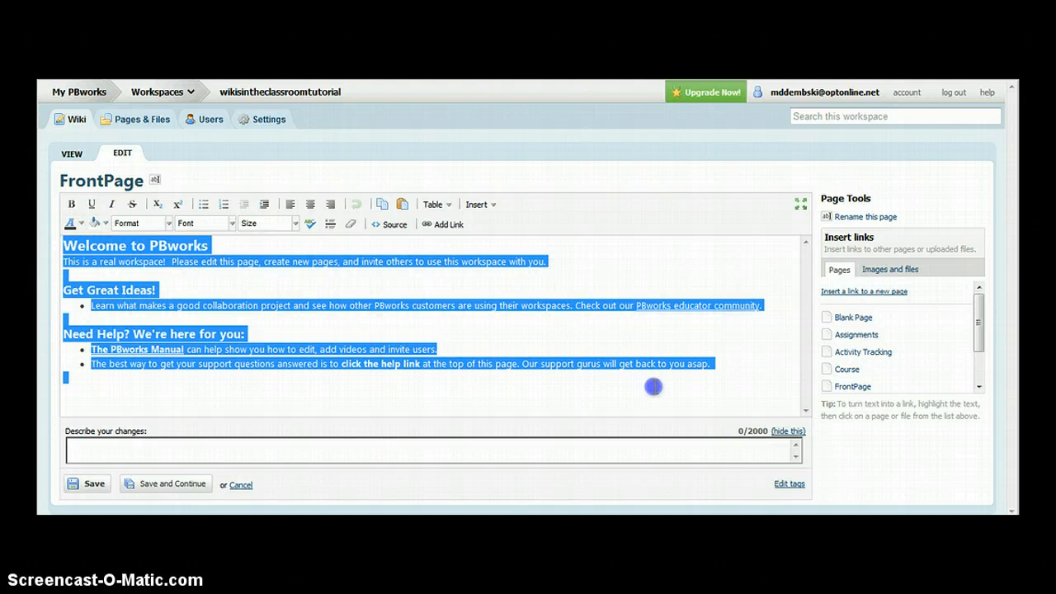
key(Delete)
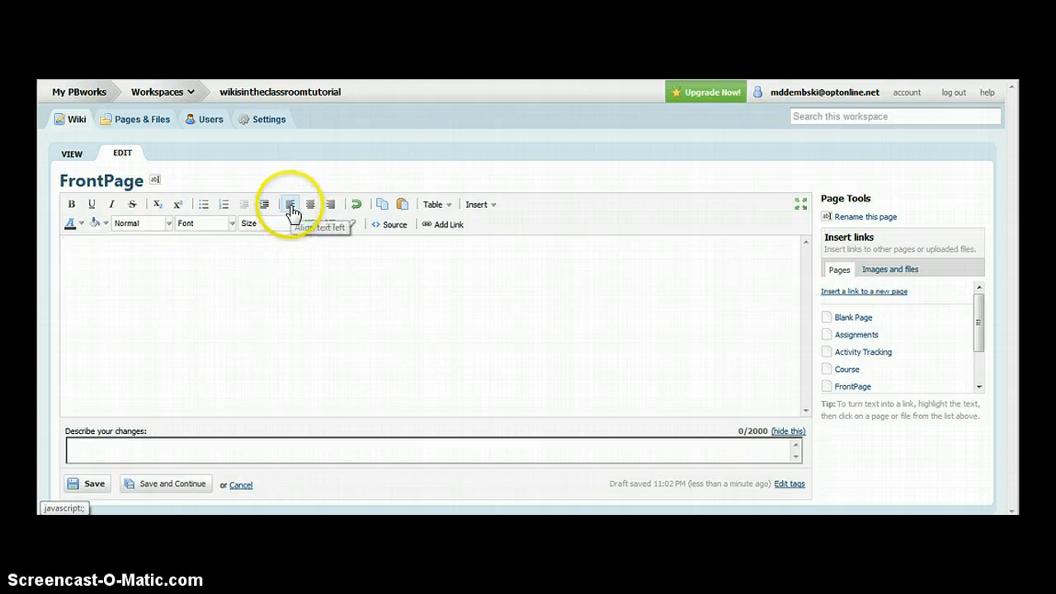
- Set the formatting on the empty FrontPage to centered, bold, underlined and 24pt
click(314, 212)
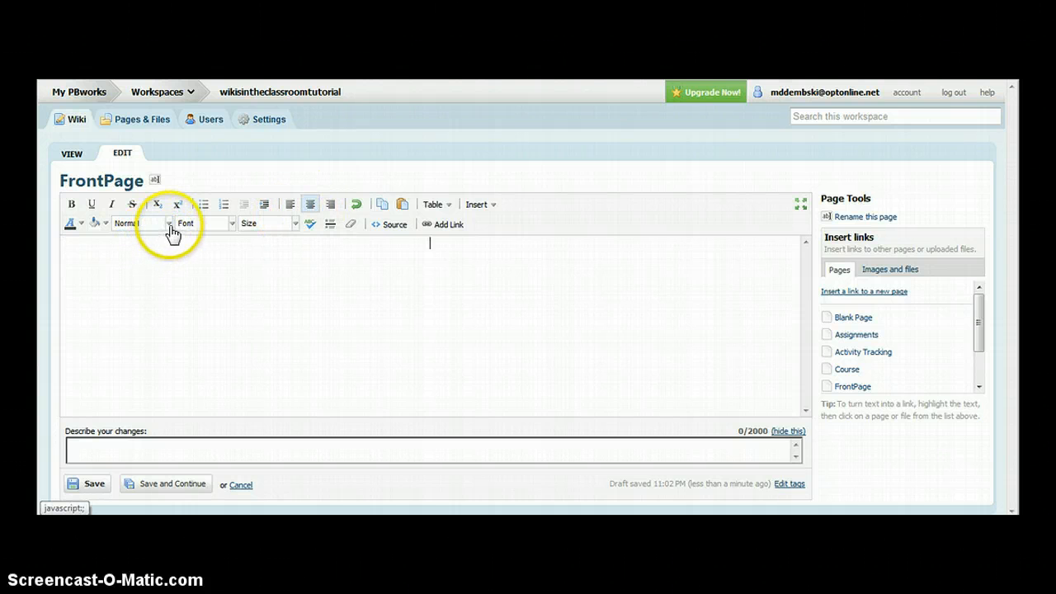
click(72, 206)
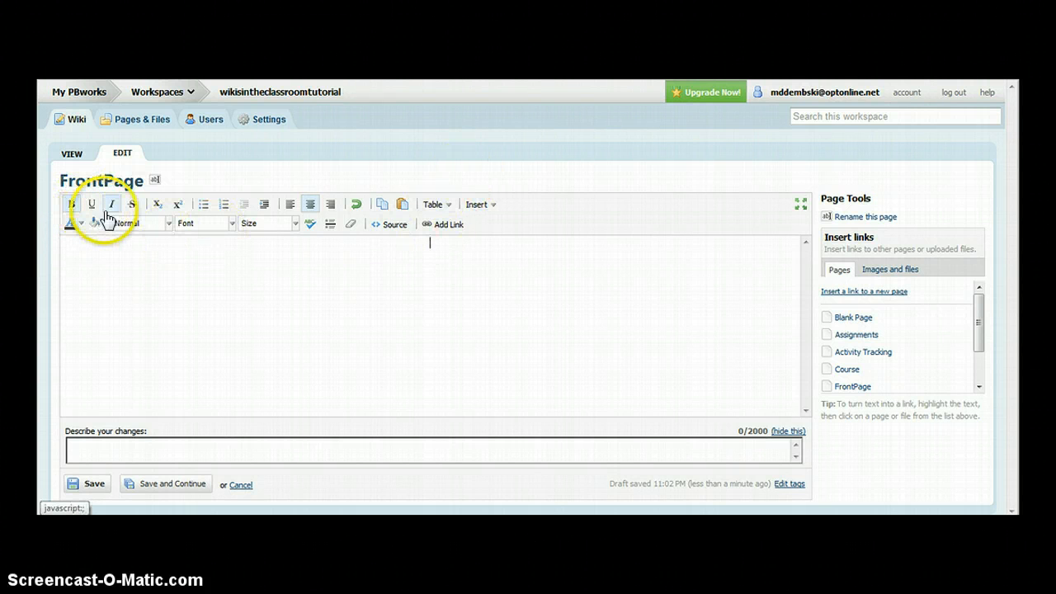
click(94, 208)
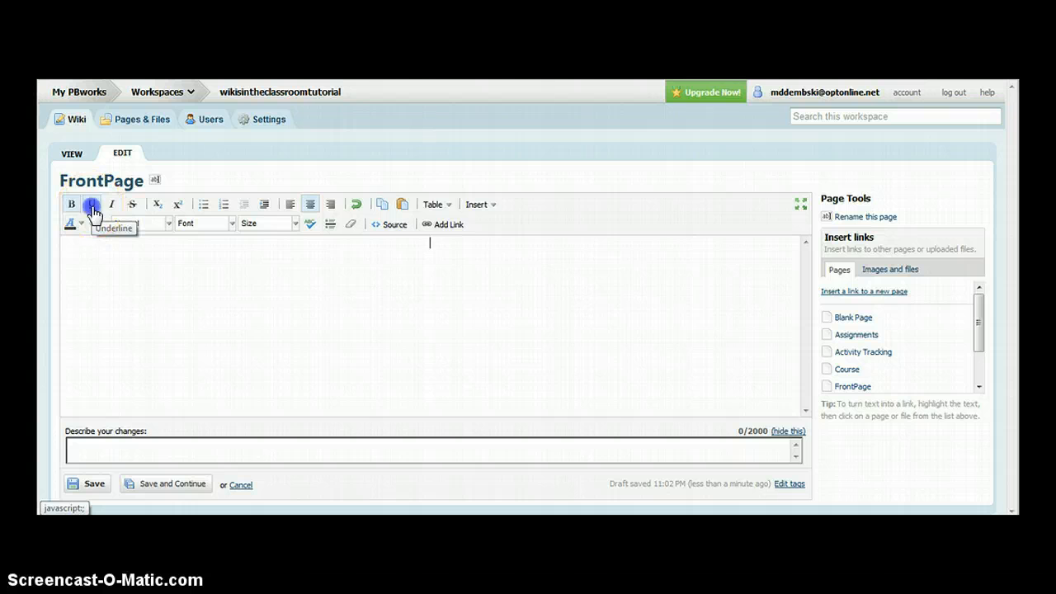
click(295, 227)
click(263, 355)
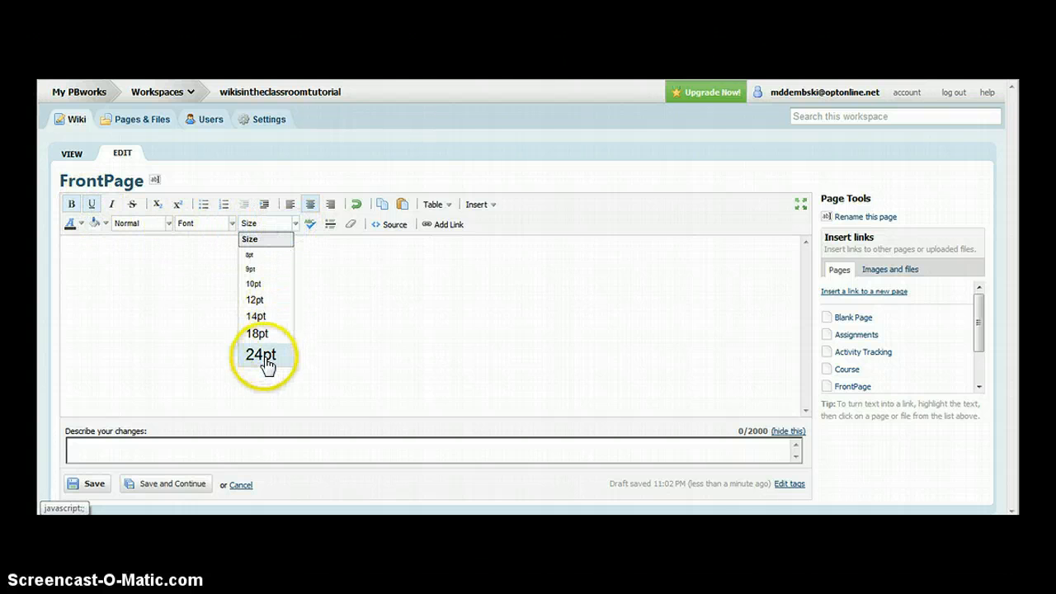
- Enter the title "Wikis in the Classroom" on FrontPage and save the page
click(486, 293)
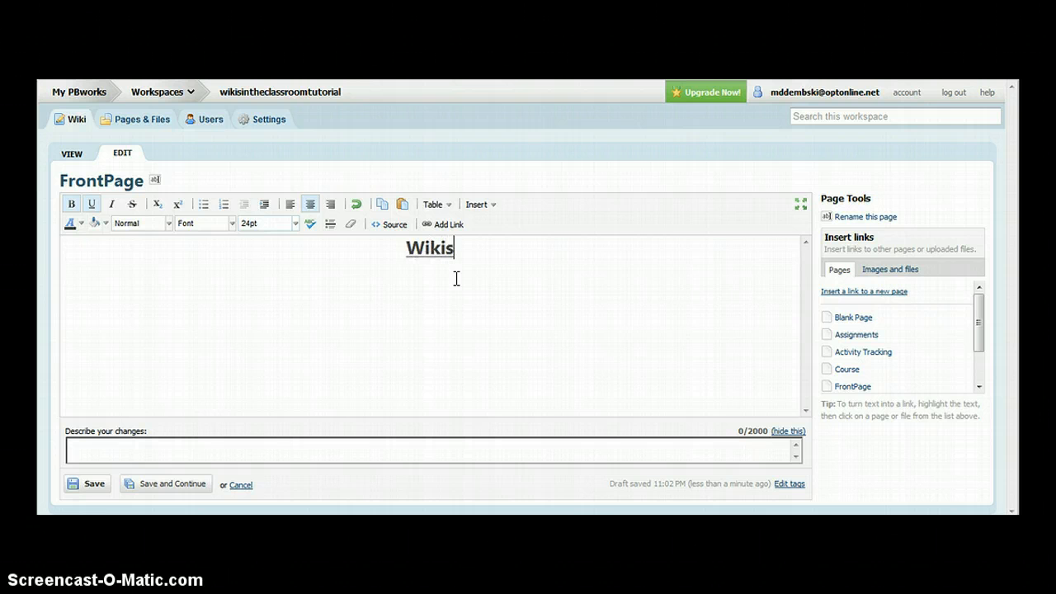
text(Wikis in the )
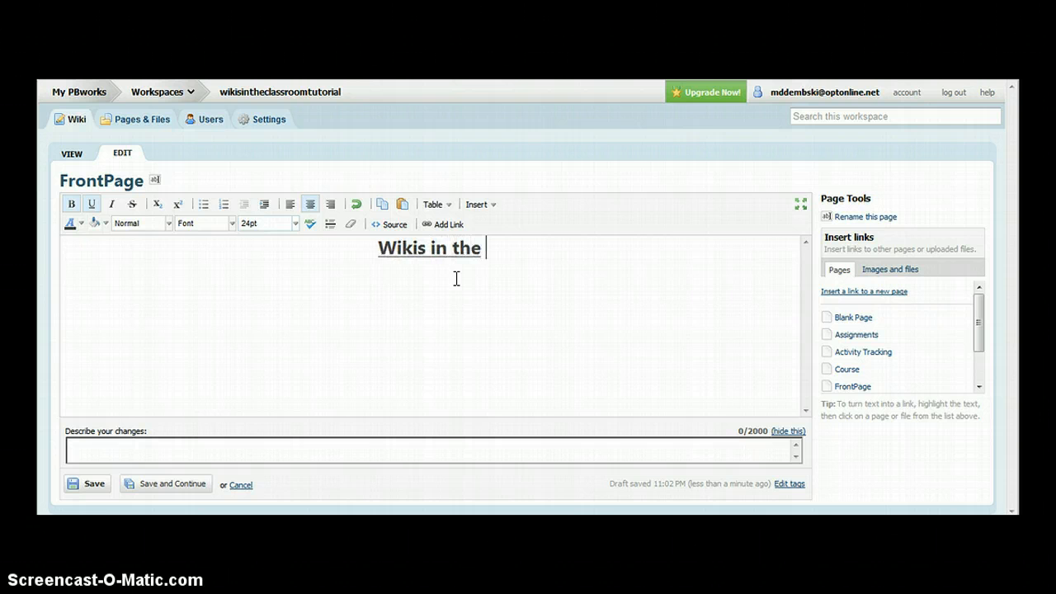
text(Clas)
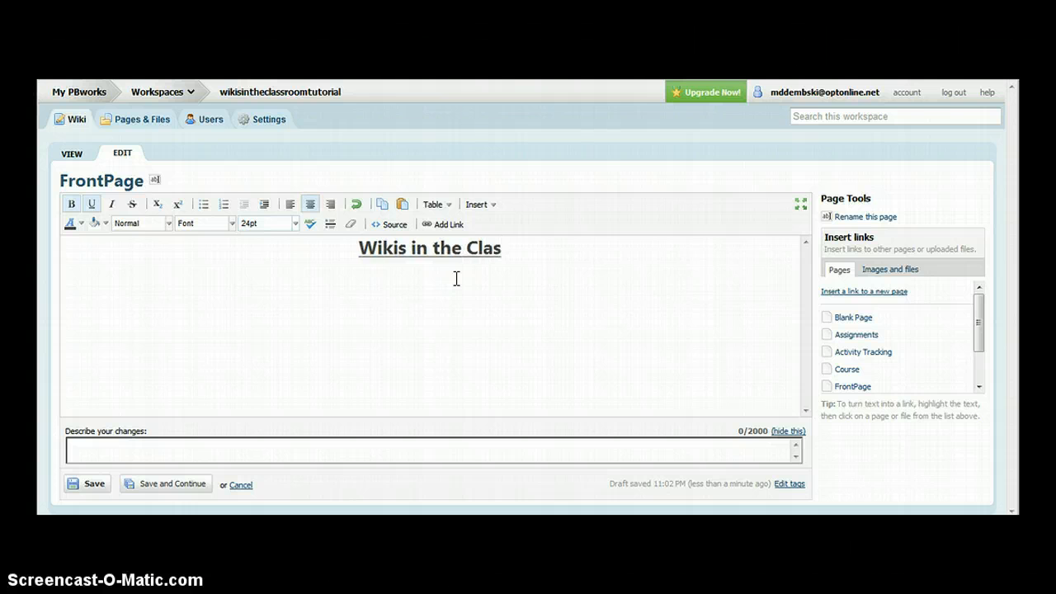
text(sroom)
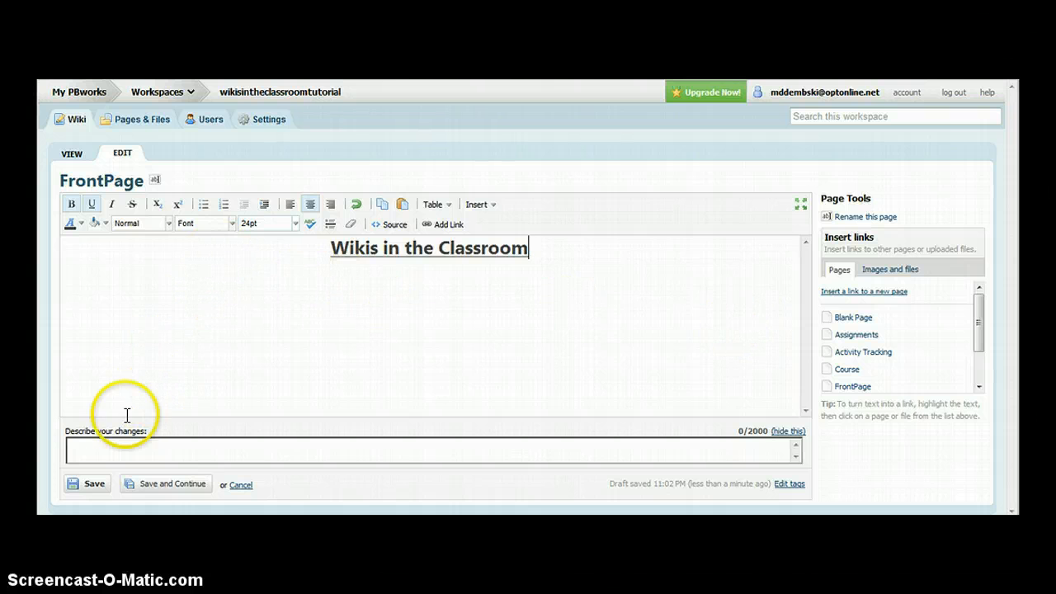
click(91, 487)
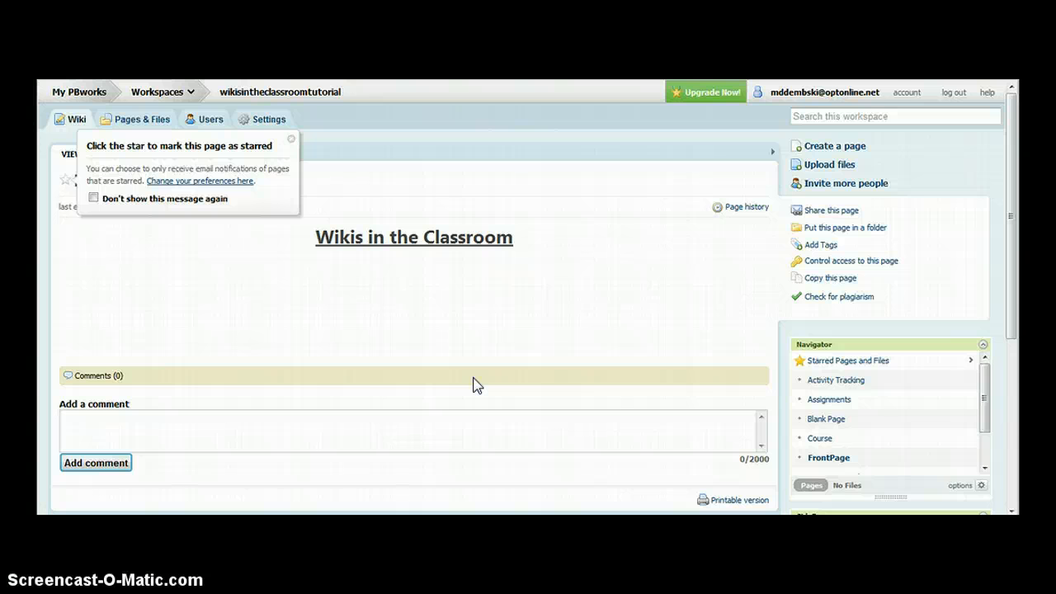
click(477, 291)
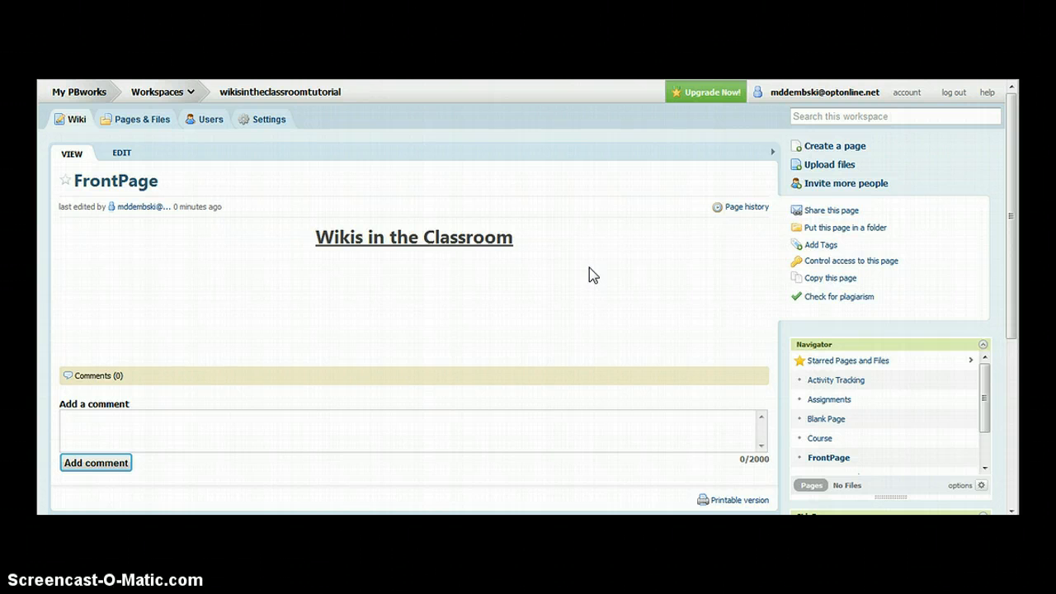
- Reopen FrontPage for editing and display the images and files available for insertion
click(122, 157)
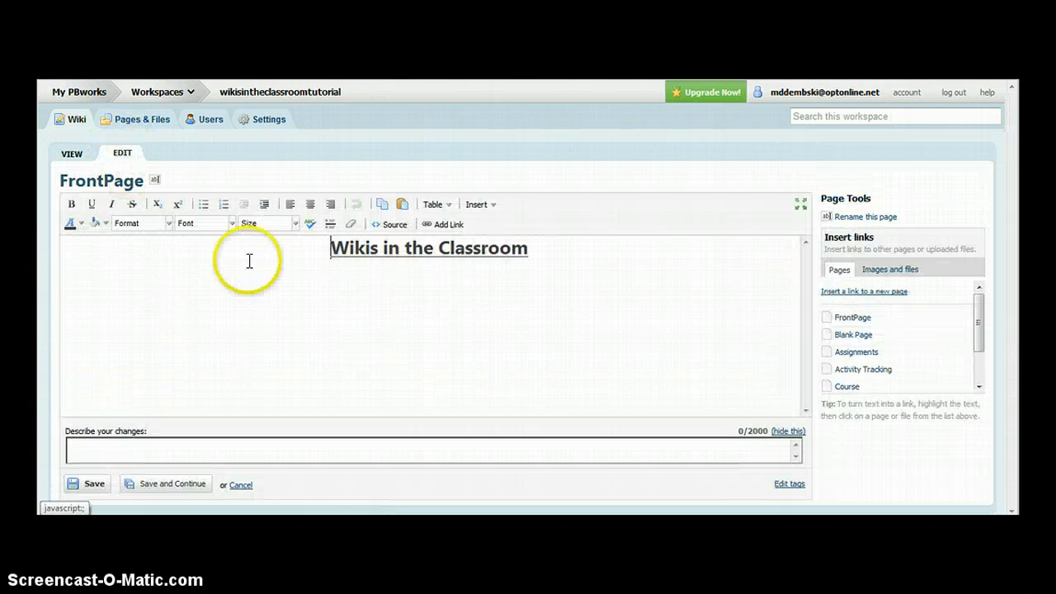
click(528, 336)
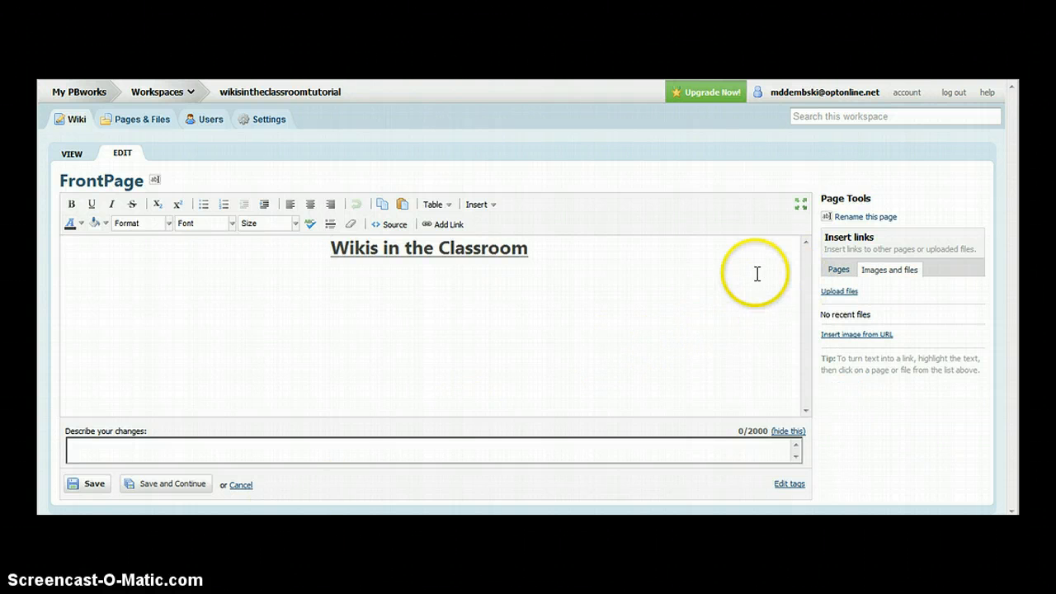
click(838, 270)
click(882, 280)
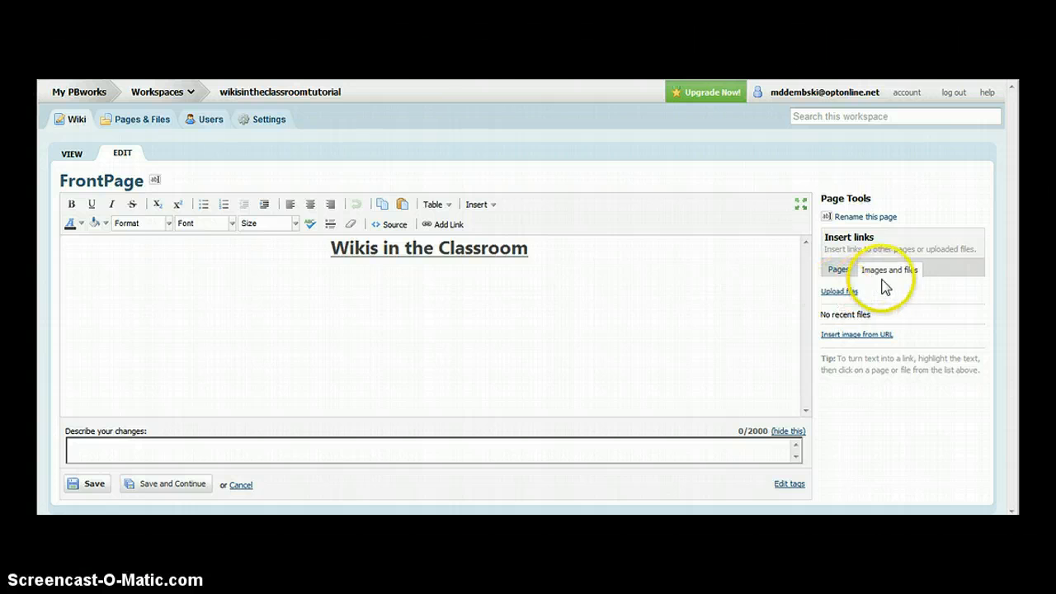
- Upload the images wiki 1.jpg, wiki 2.jpg, wiki 3.jpg and wiki5.png from the Pictures library to the workspace
click(841, 291)
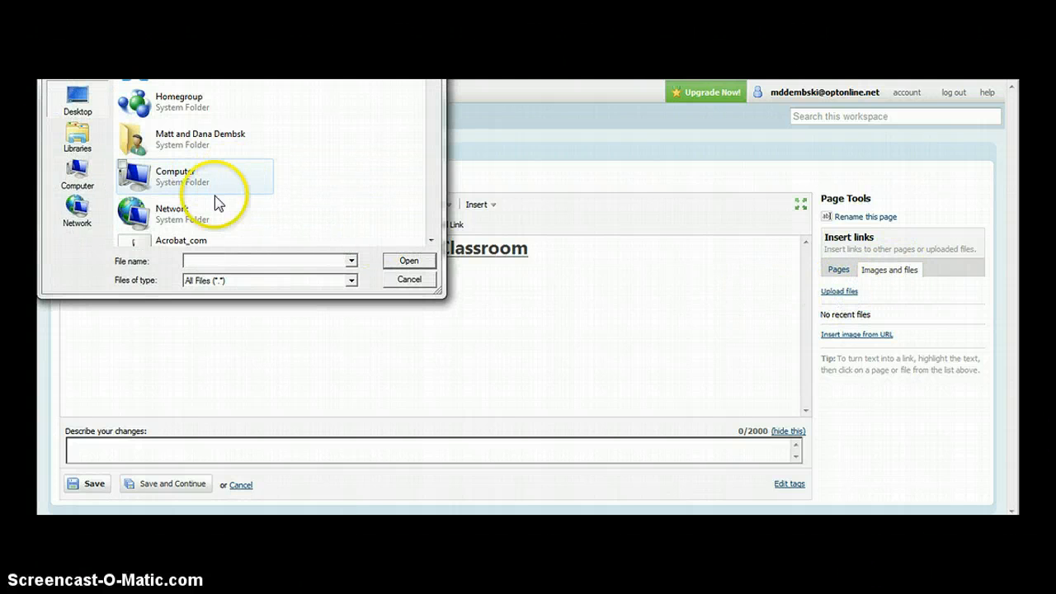
drag(370, 11, 372, 92)
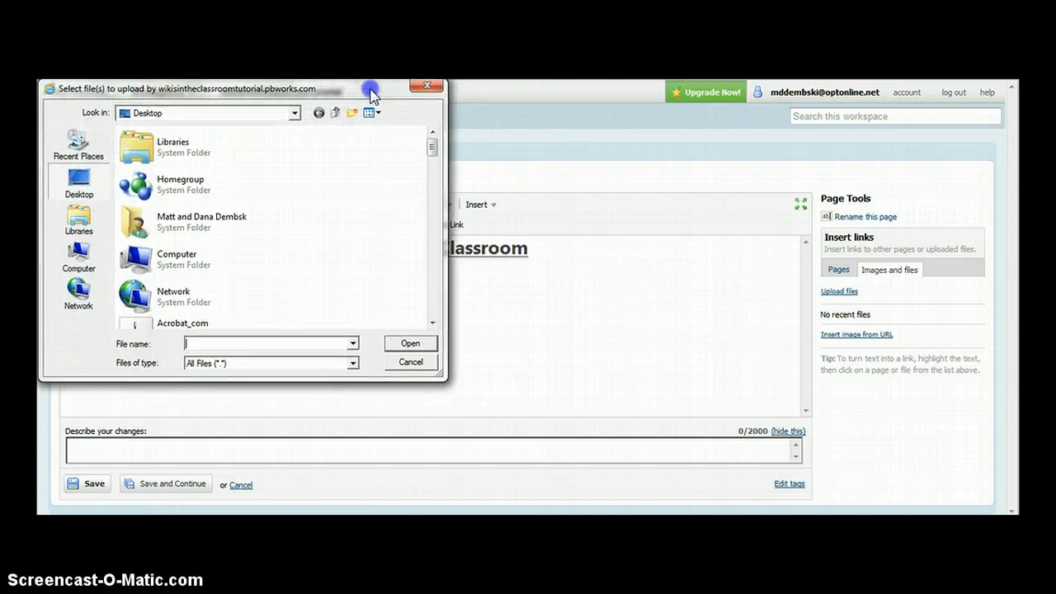
double_click(183, 147)
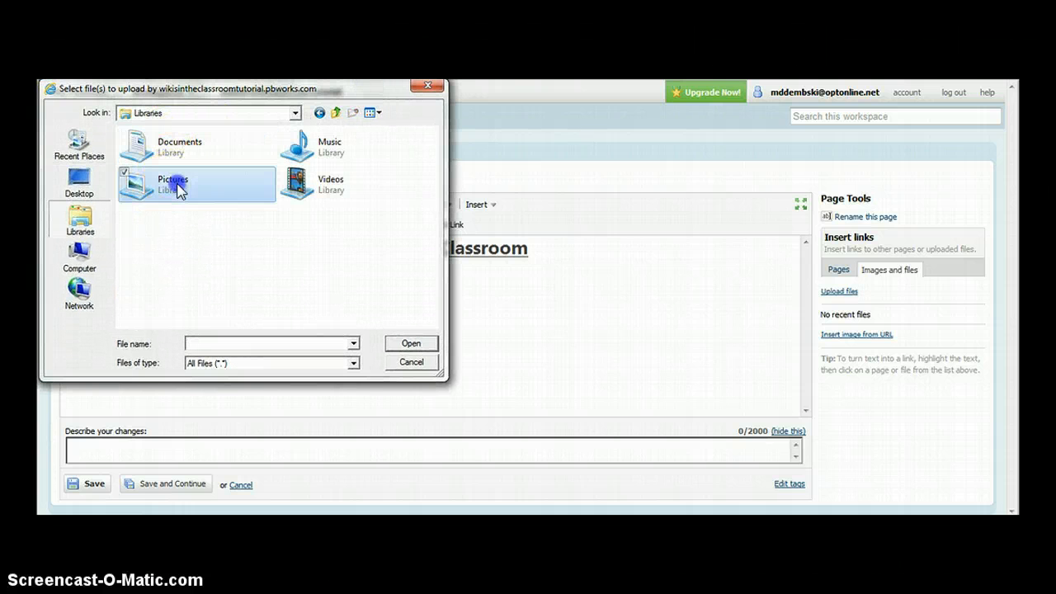
double_click(145, 183)
scroll(227, 198, down, 10)
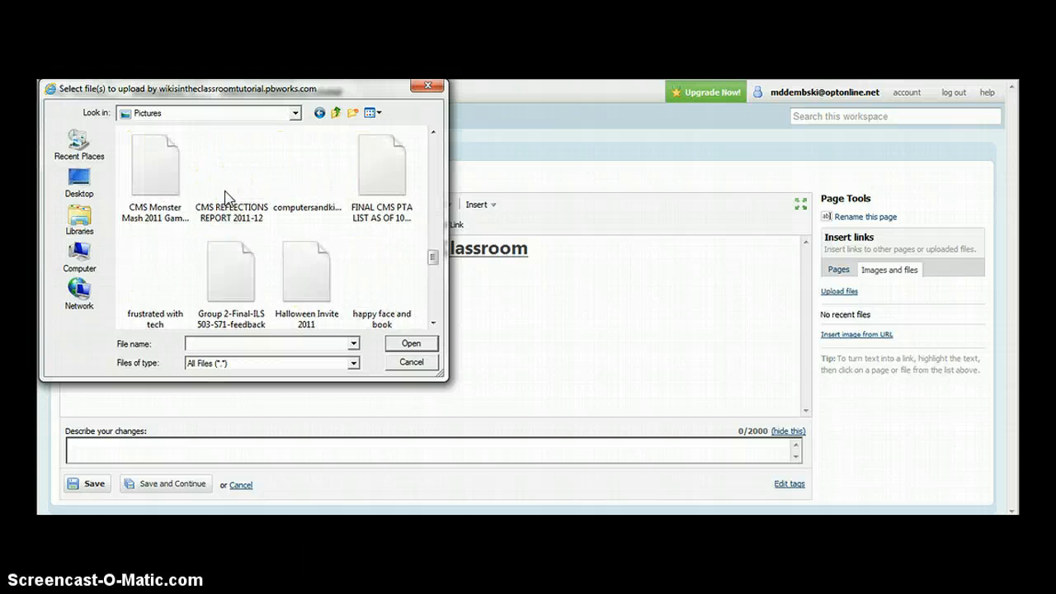
scroll(226, 198, down, 3)
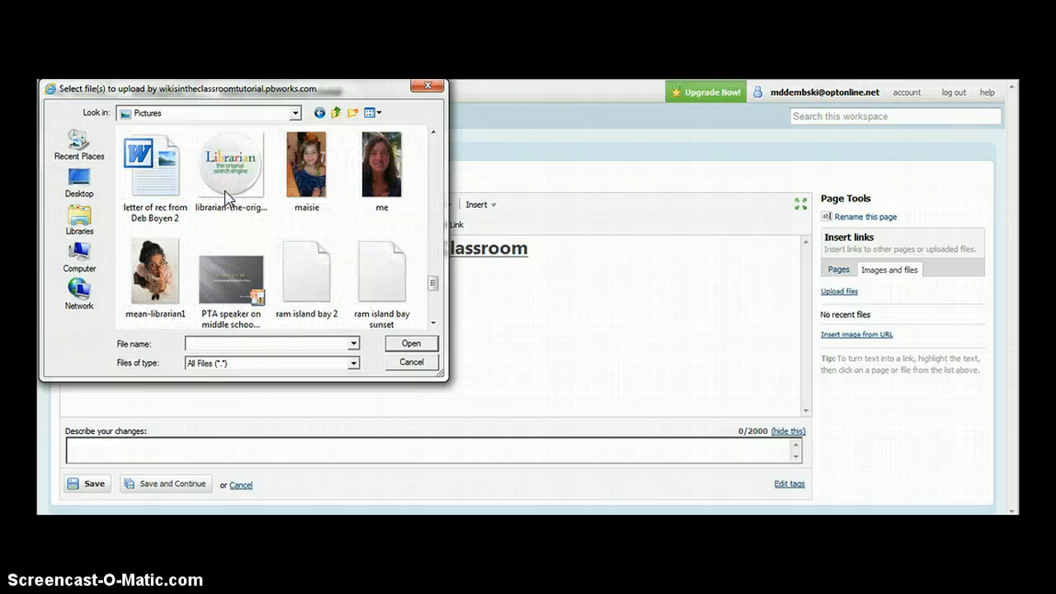
scroll(226, 198, down, 5)
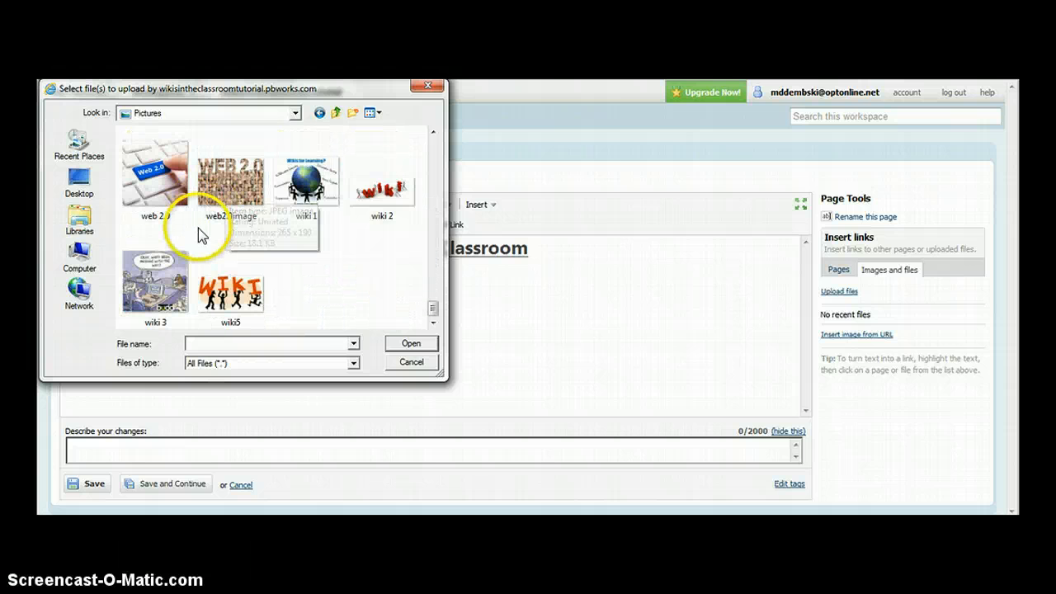
click(316, 196)
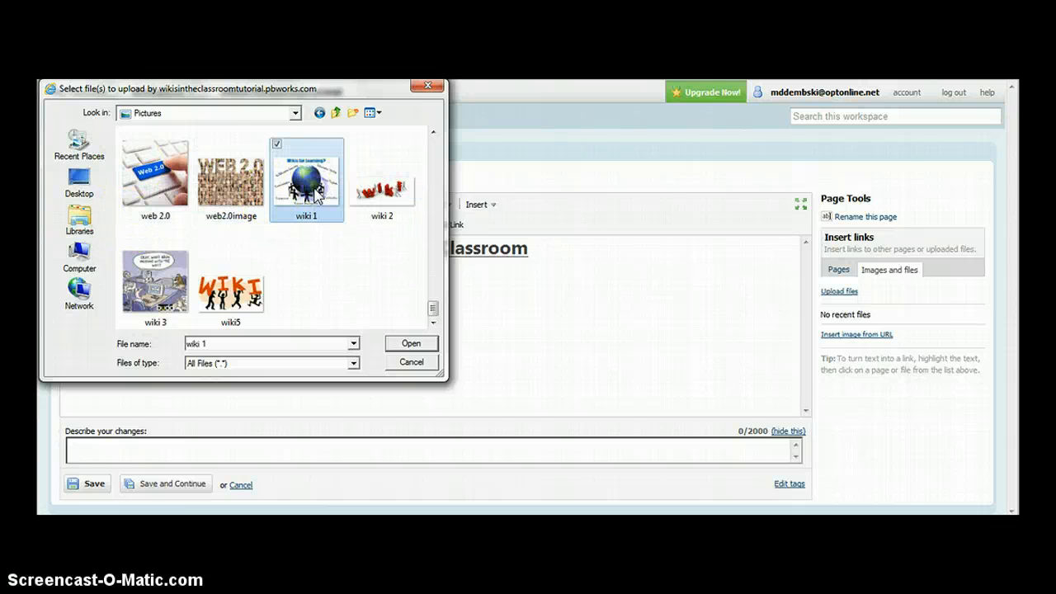
ctrl+click(378, 192)
ctrl+click(140, 285)
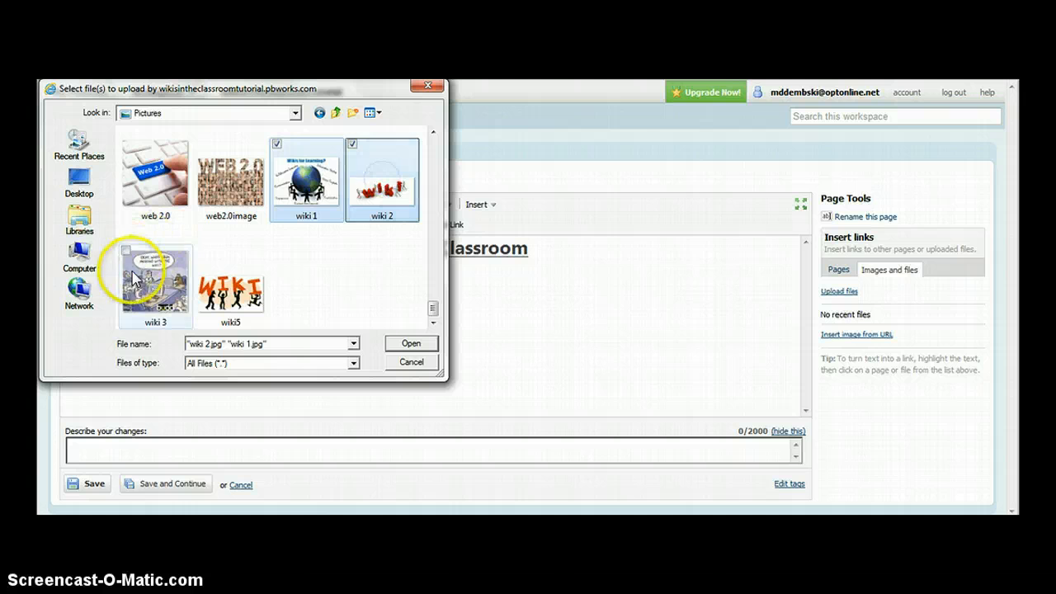
ctrl+click(237, 284)
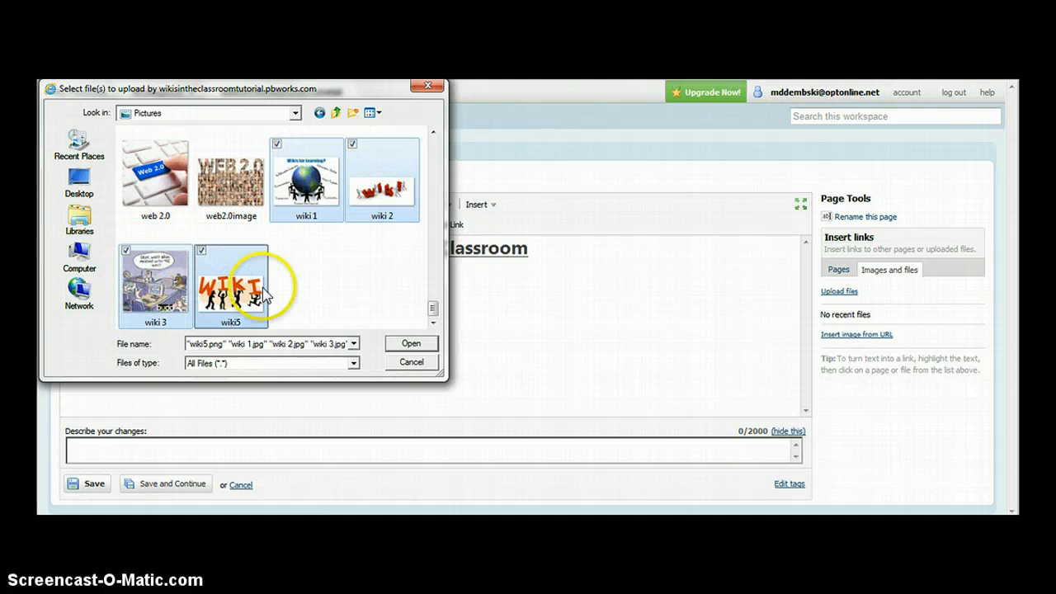
click(411, 344)
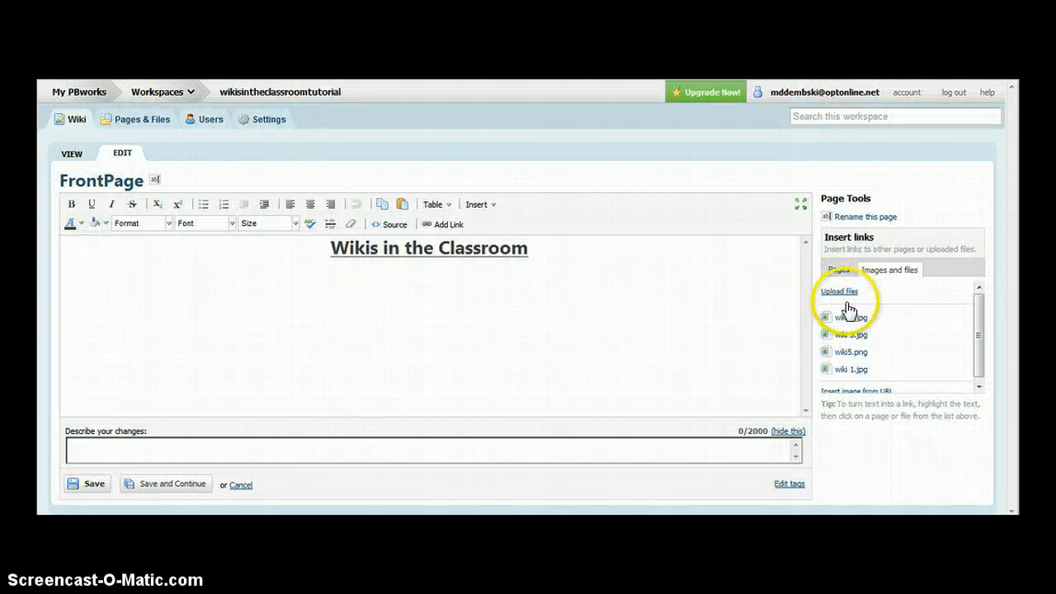
- Try inserting wiki 2.jpg in front of the FrontPage title, and undo the insertion
mouse_move(863, 327)
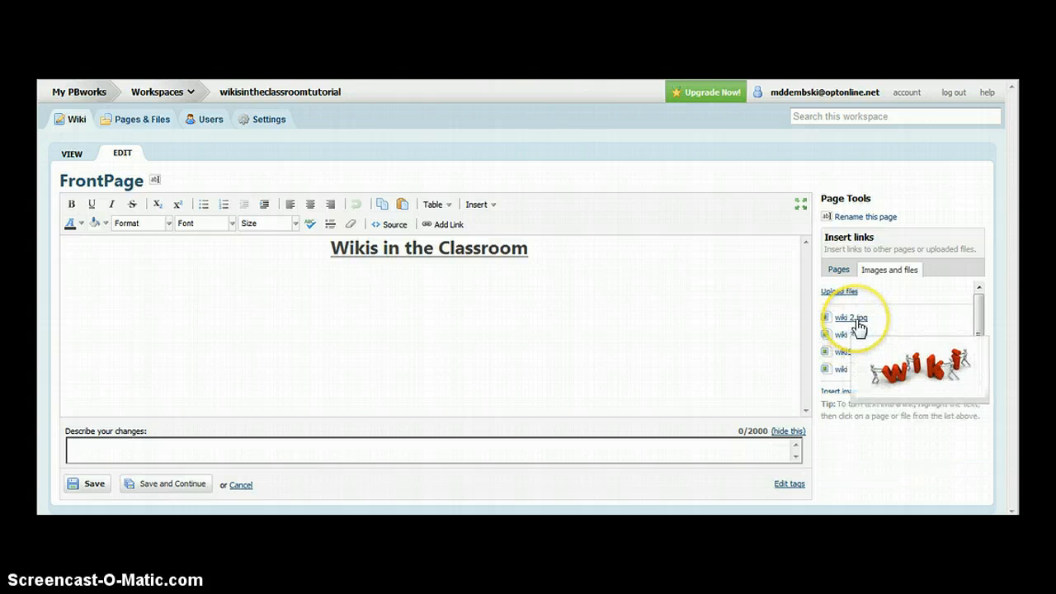
click(855, 321)
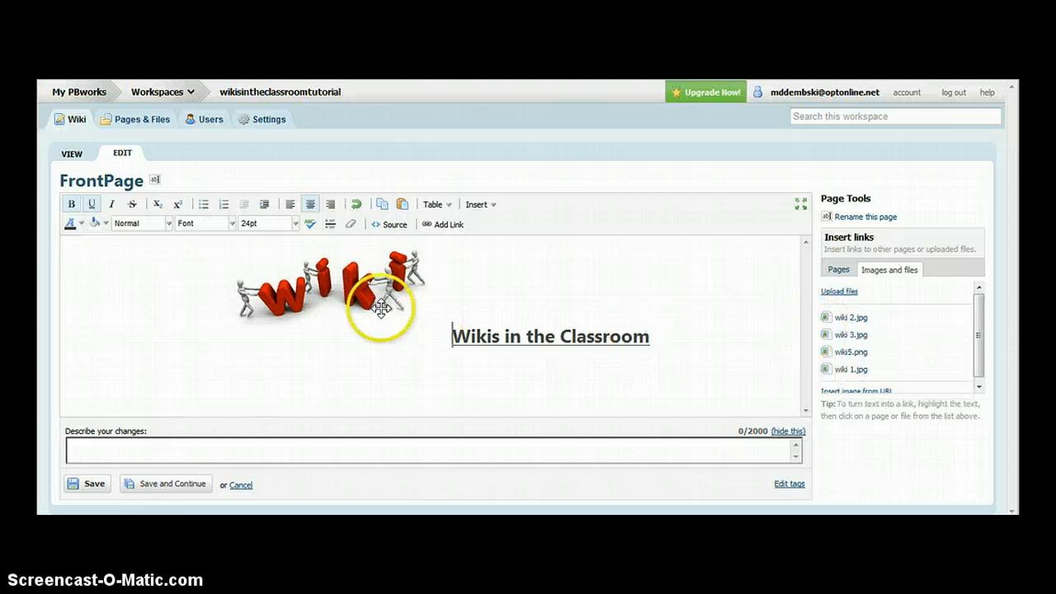
click(501, 280)
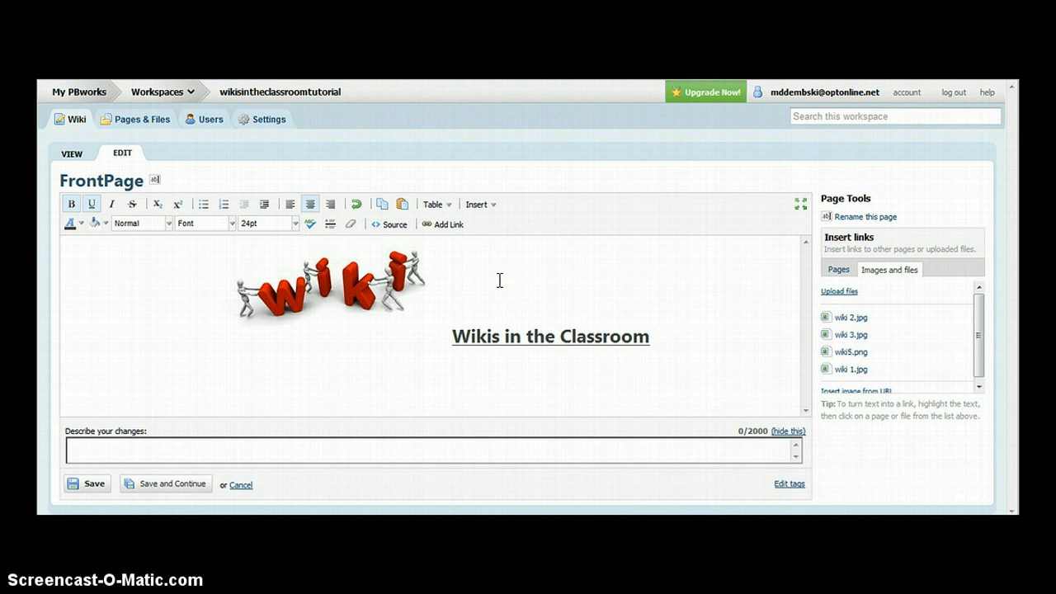
click(386, 306)
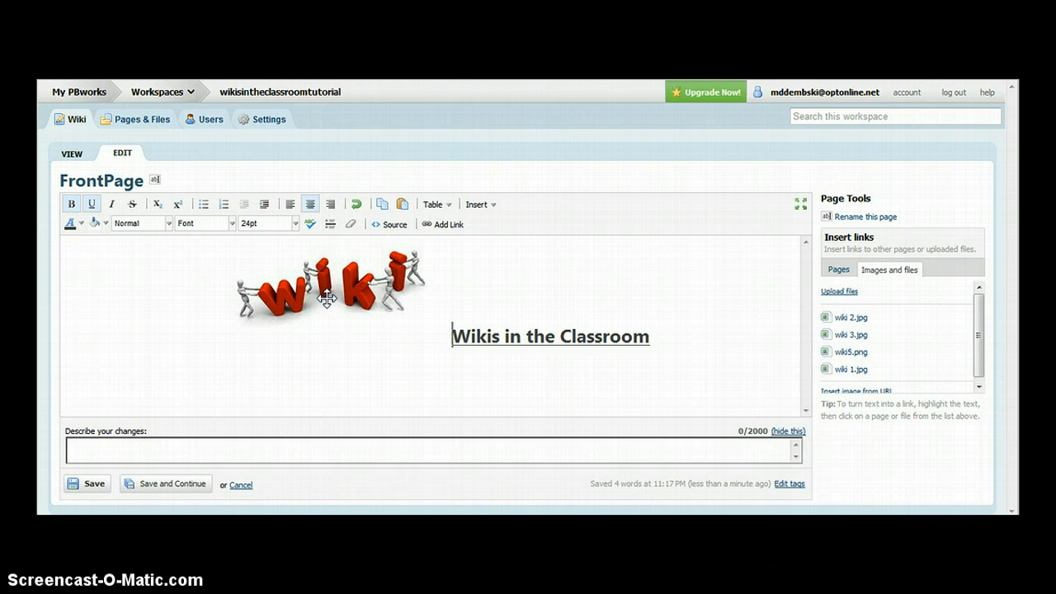
click(388, 294)
click(453, 266)
click(358, 206)
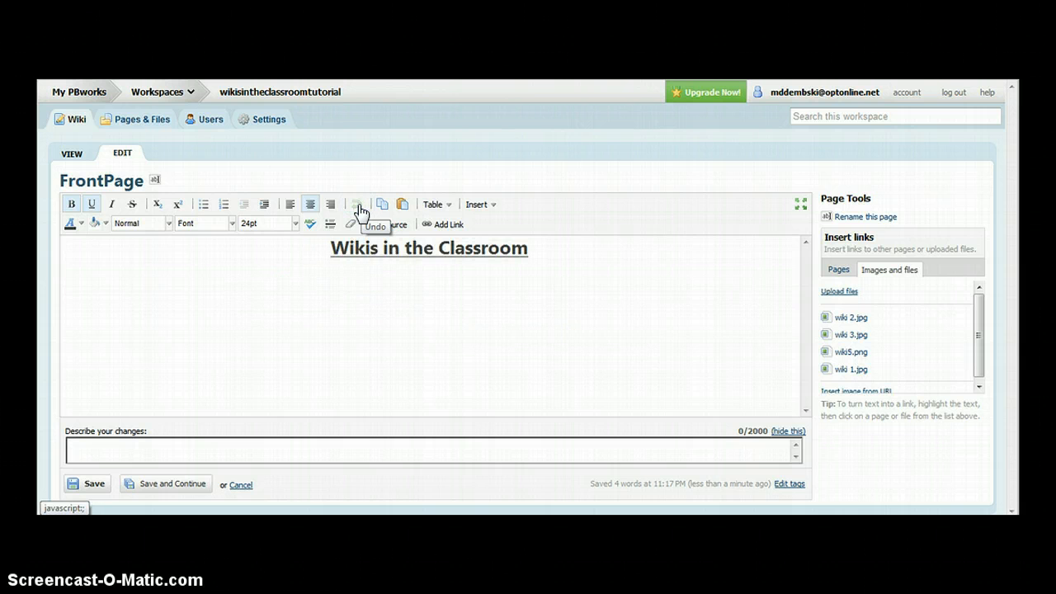
- Insert wiki 2.jpg on a new line below the FrontPage title, leaving a blank line between them, and save the page
click(535, 249)
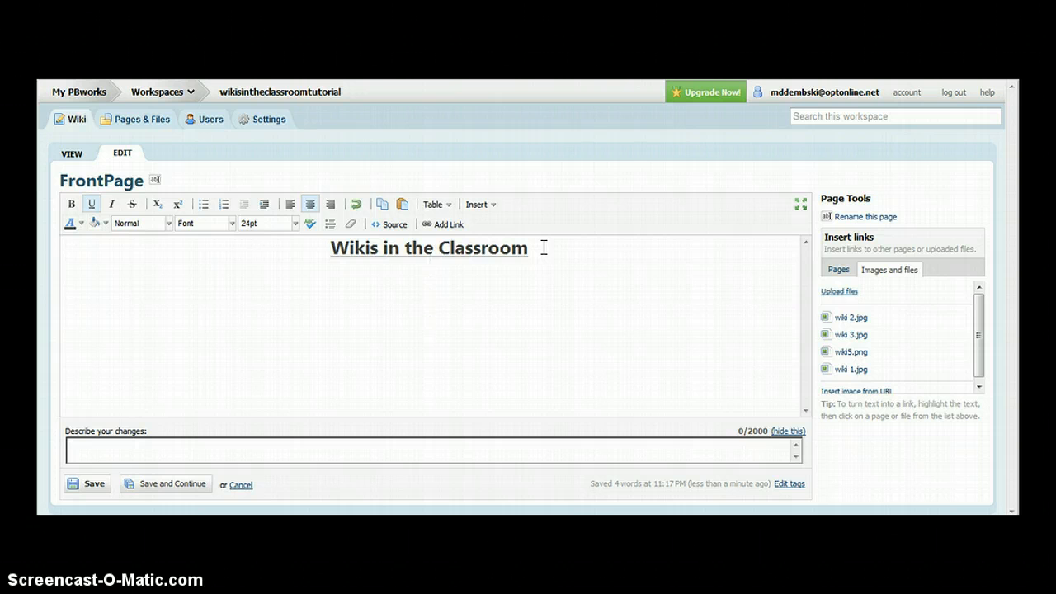
key(Return)
key(Return)
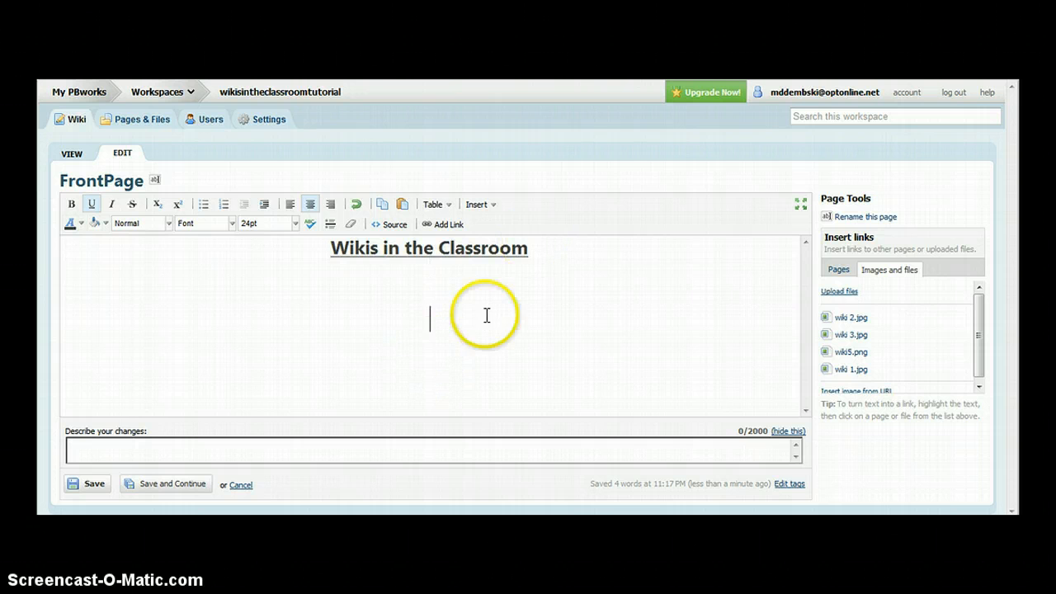
click(850, 318)
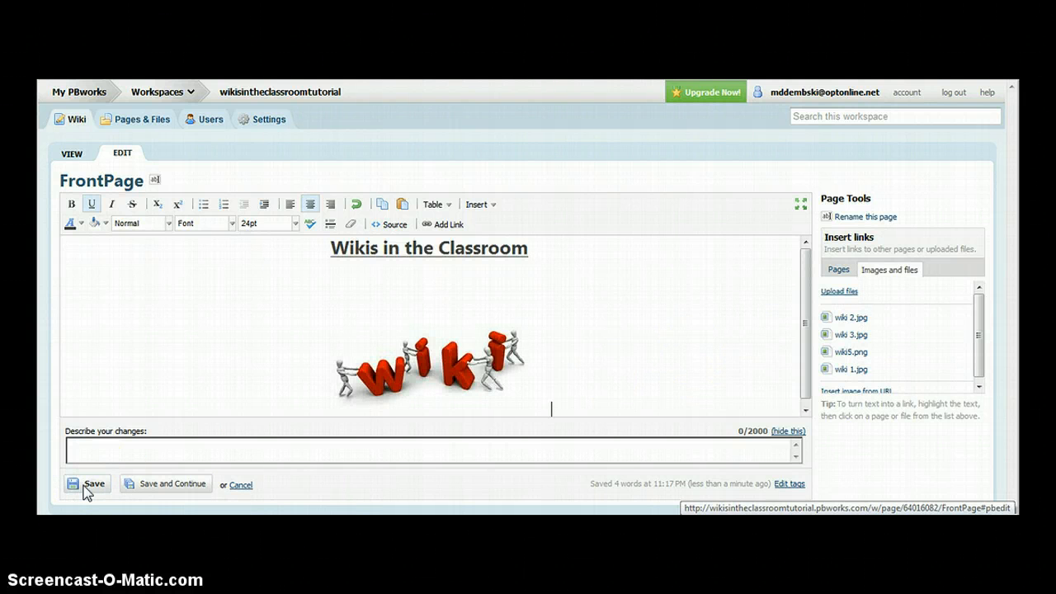
click(138, 487)
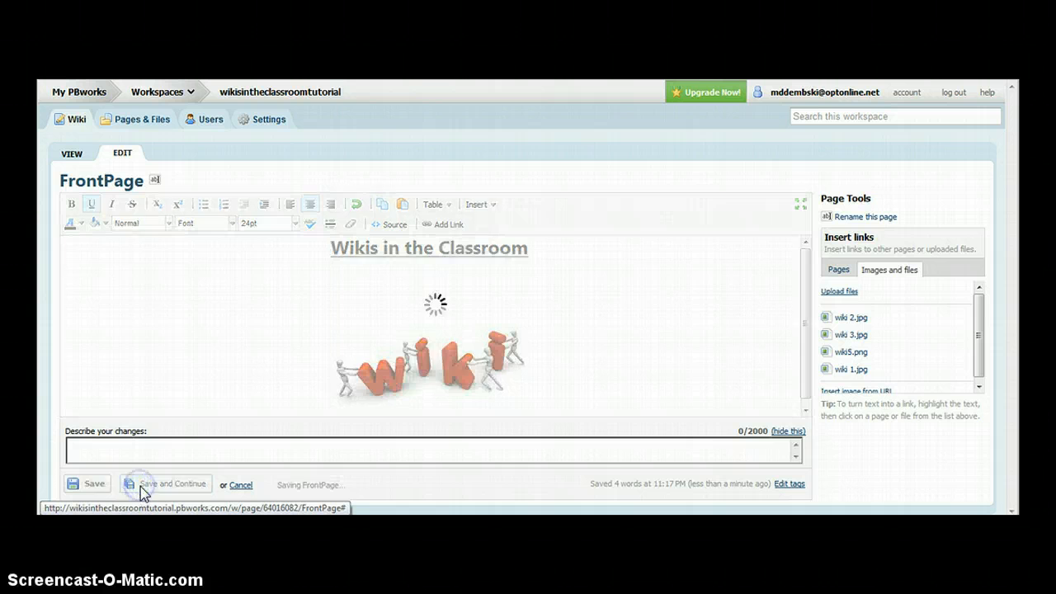
click(594, 347)
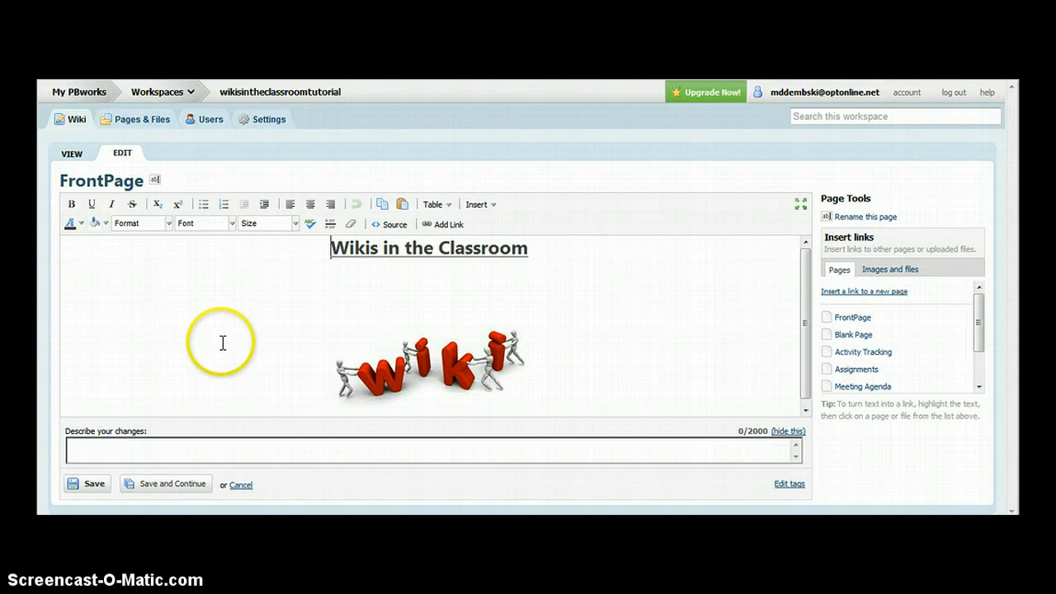
click(86, 482)
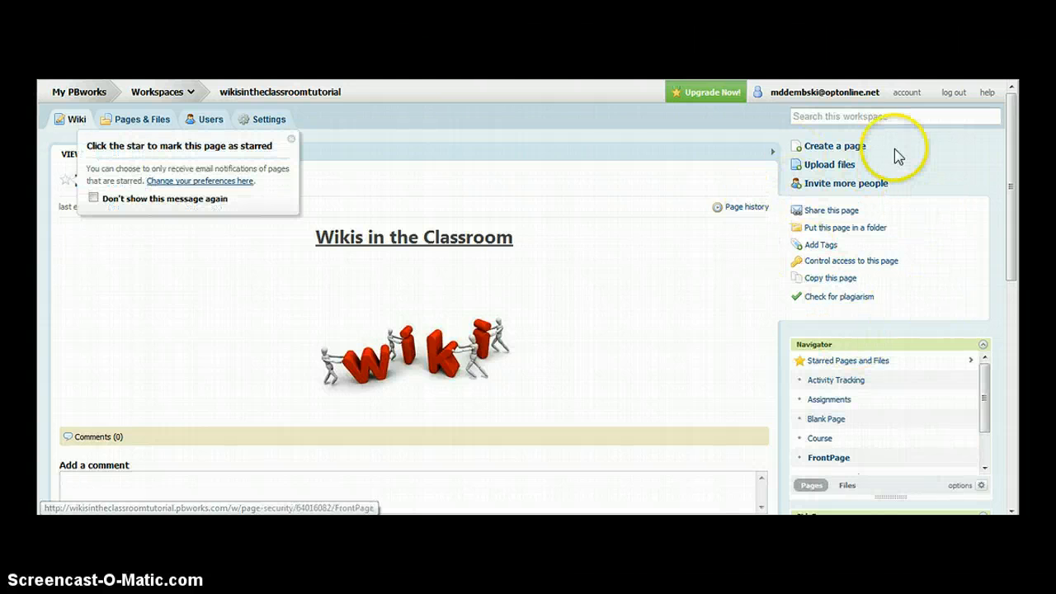
- Create a new workspace page named "Wiki Resources" without assigning it to a folder
click(830, 149)
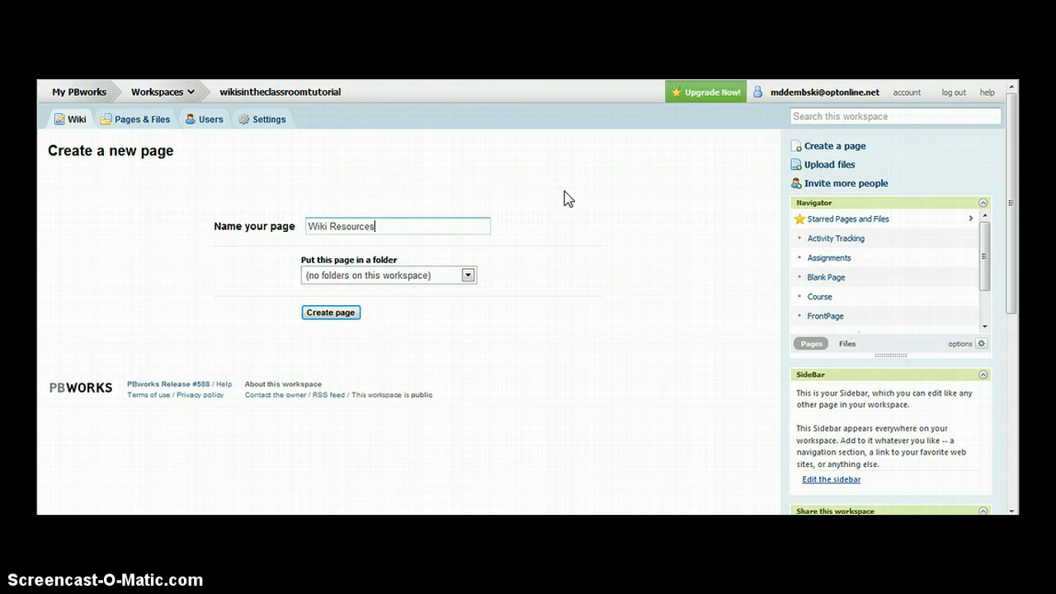
click(347, 314)
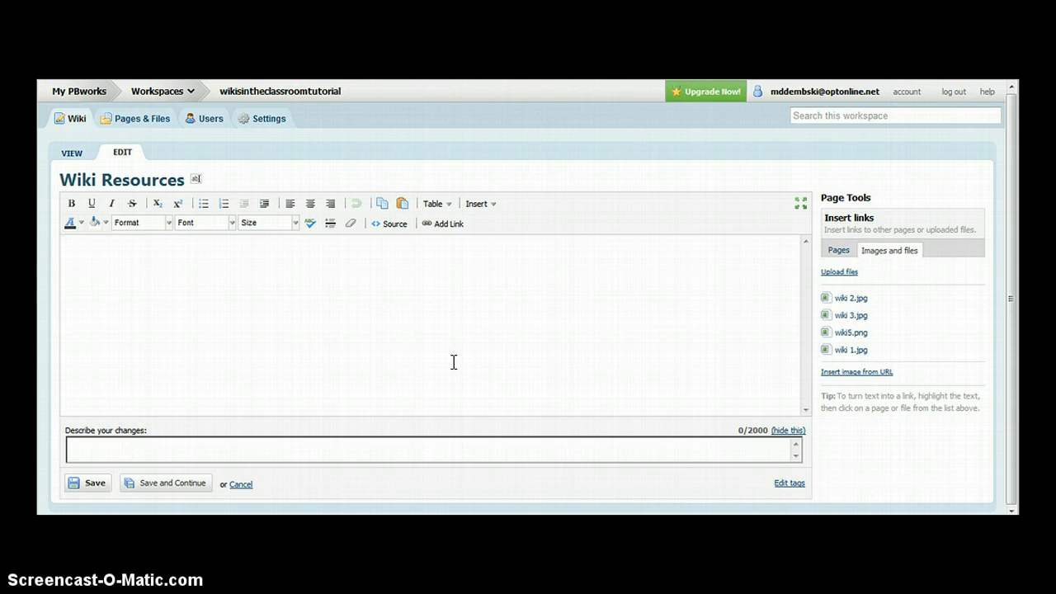
click(484, 209)
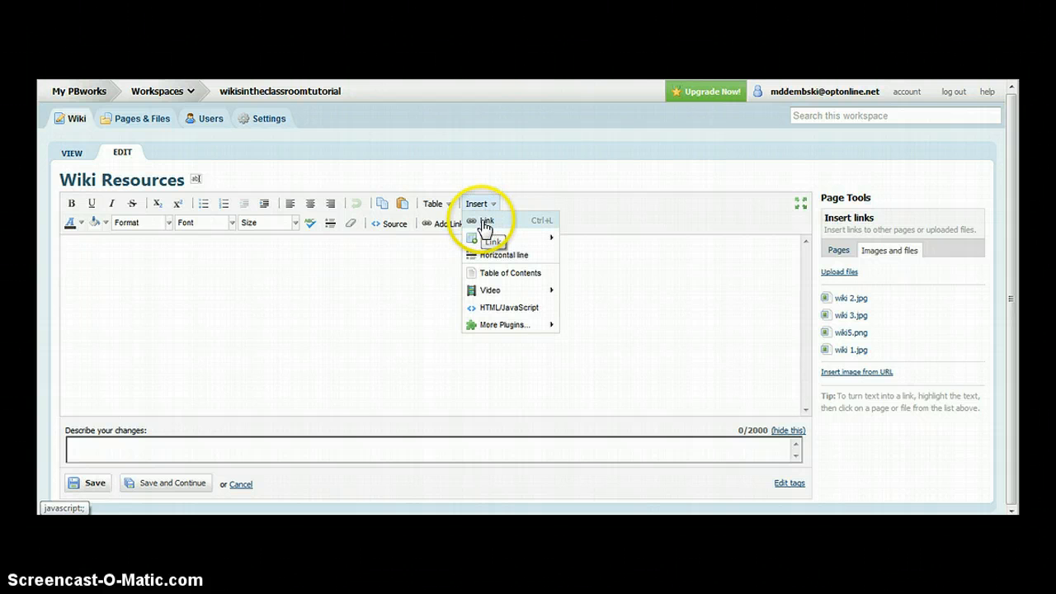
click(485, 222)
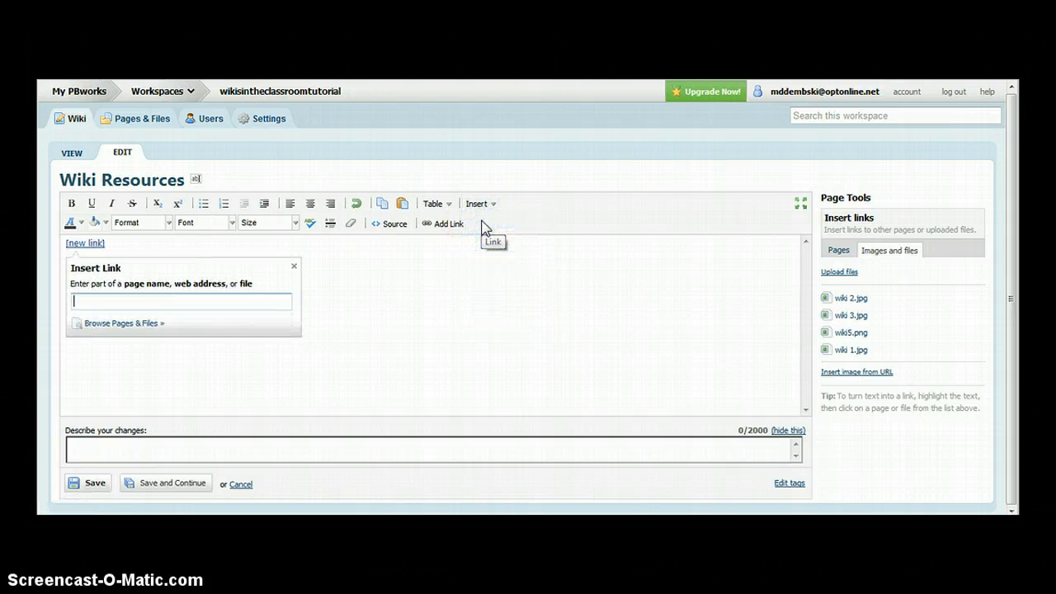
right_click(111, 301)
click(145, 363)
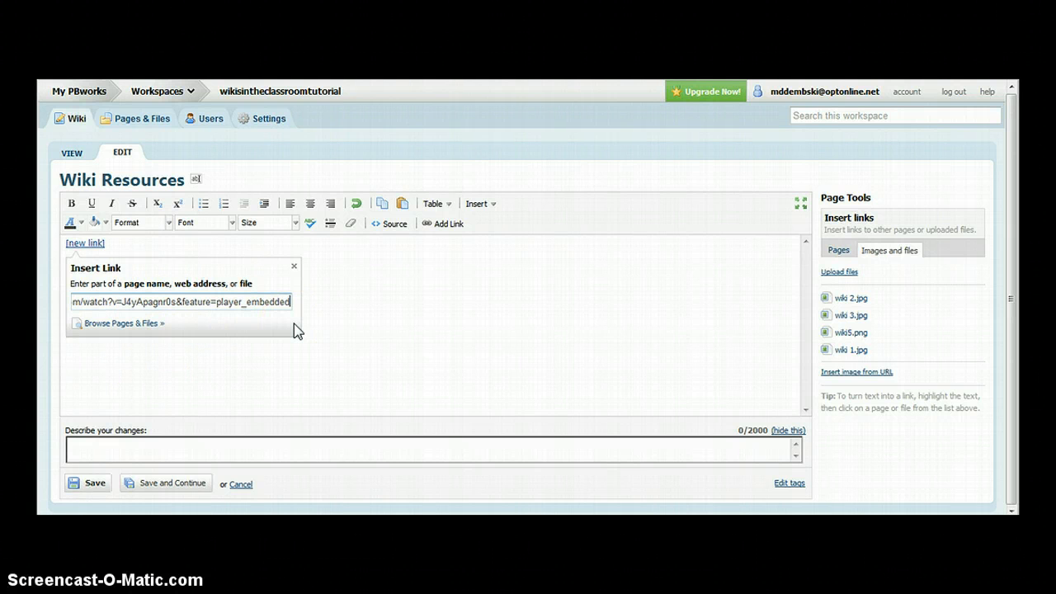
key(Return)
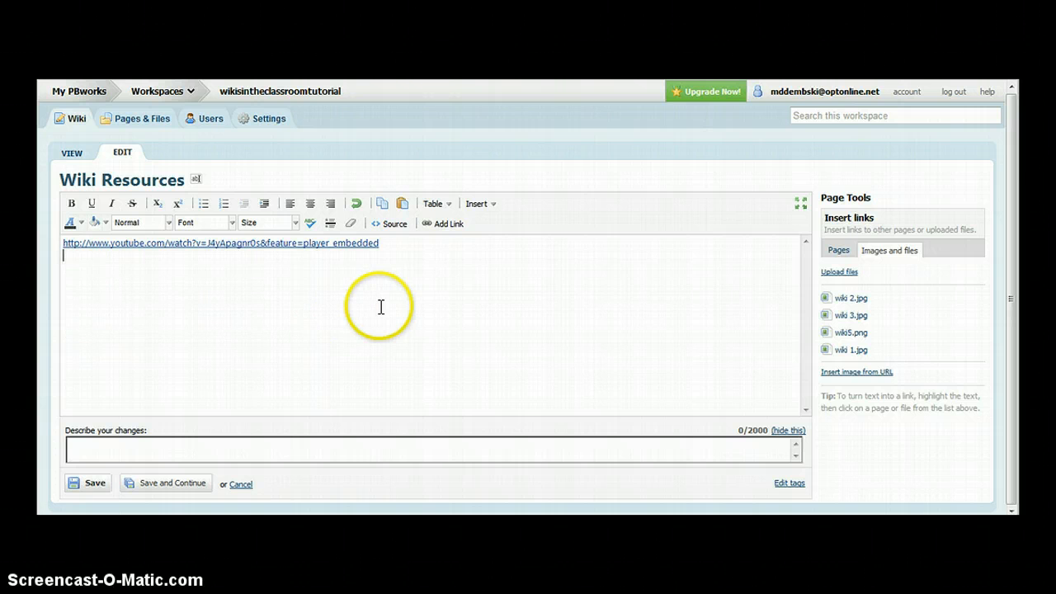
click(403, 245)
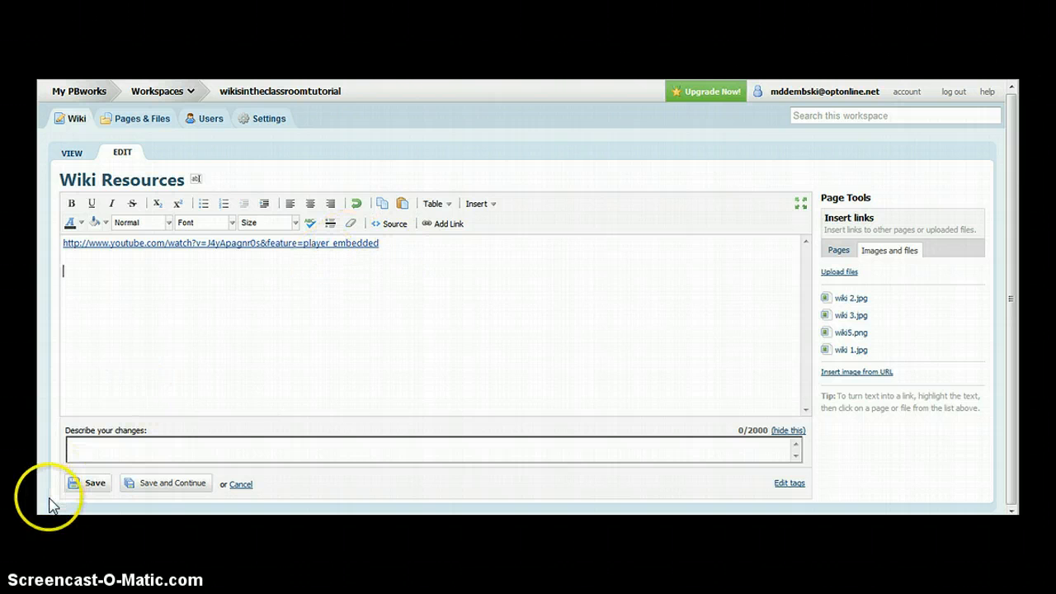
click(91, 487)
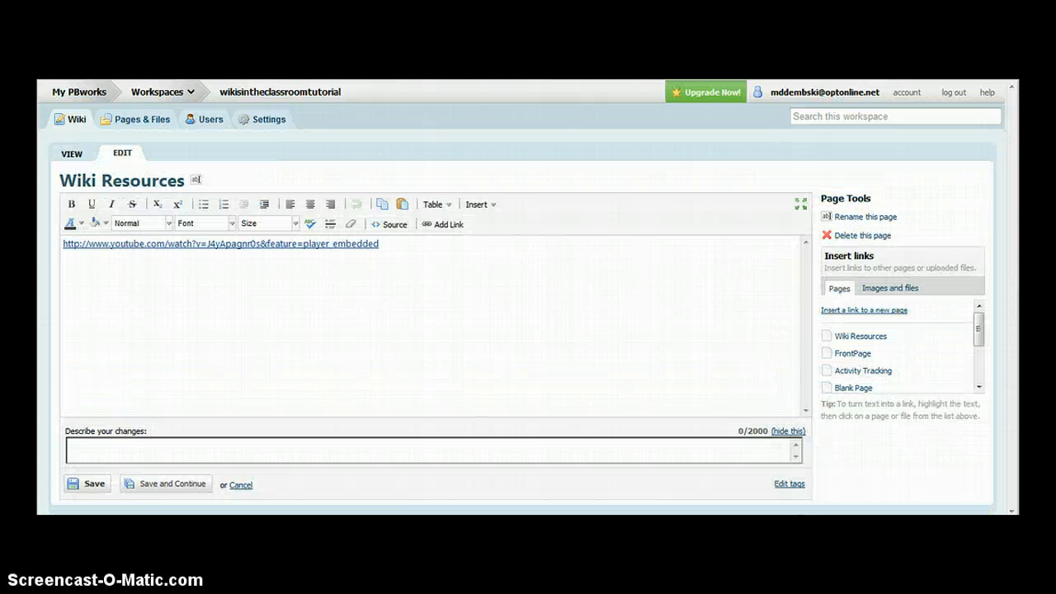
click(93, 486)
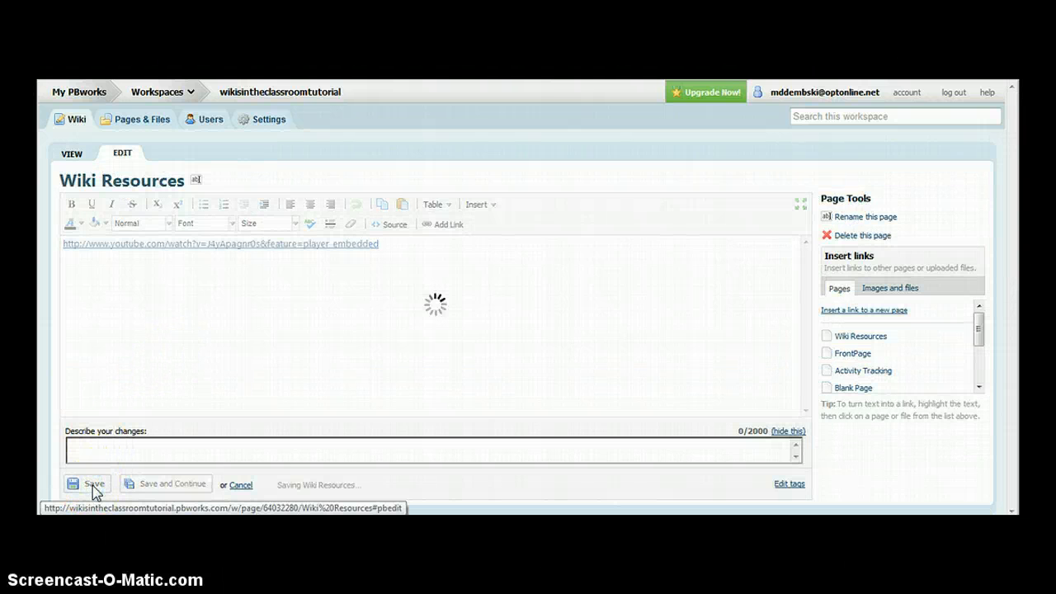
- Test the YouTube link on the saved Wiki Resources page, pause the video, and return to the wiki
click(264, 236)
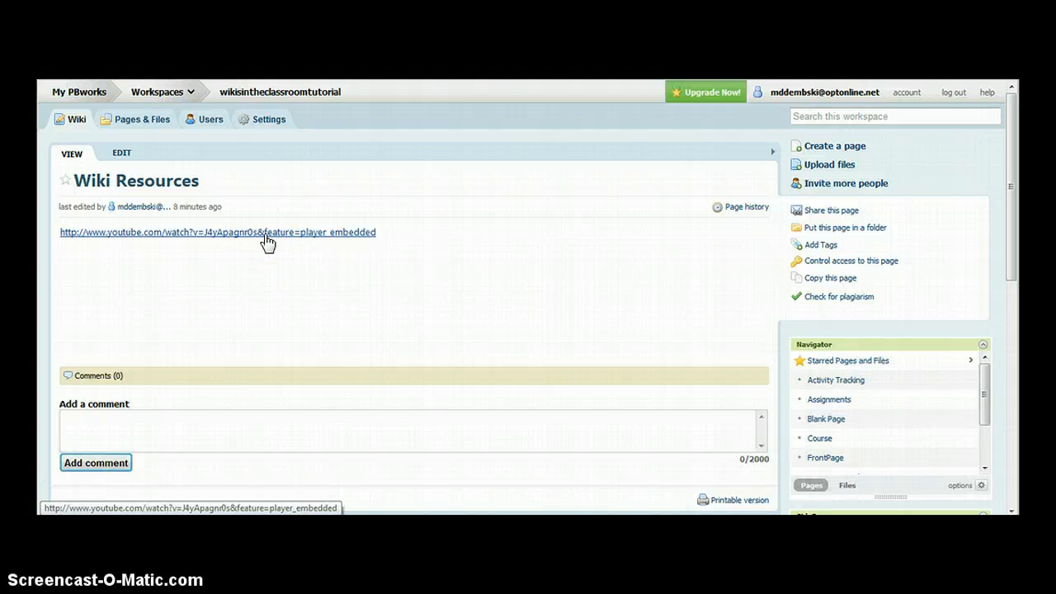
click(265, 239)
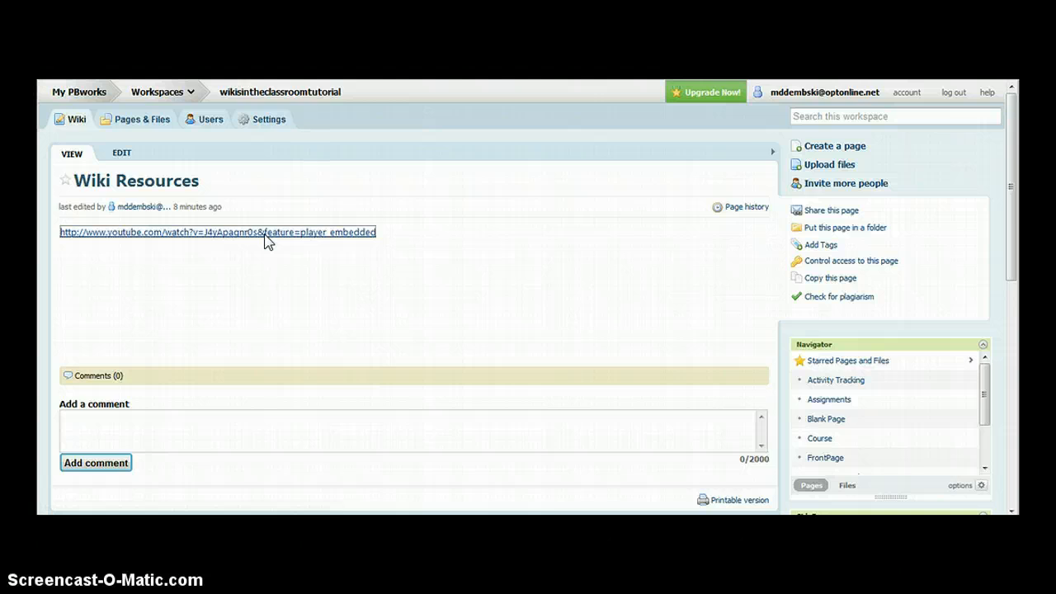
click(266, 239)
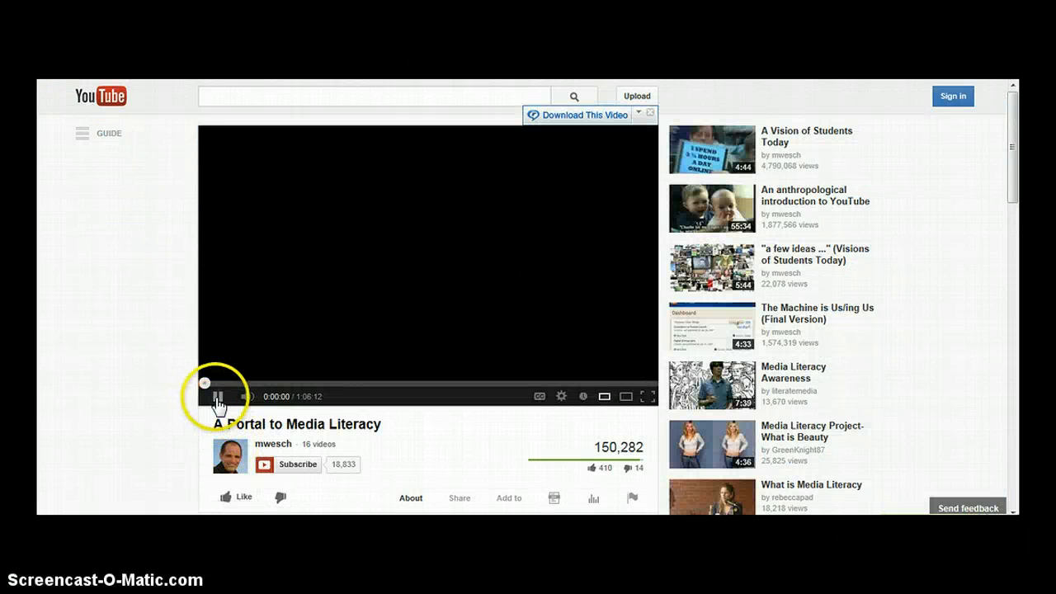
click(218, 400)
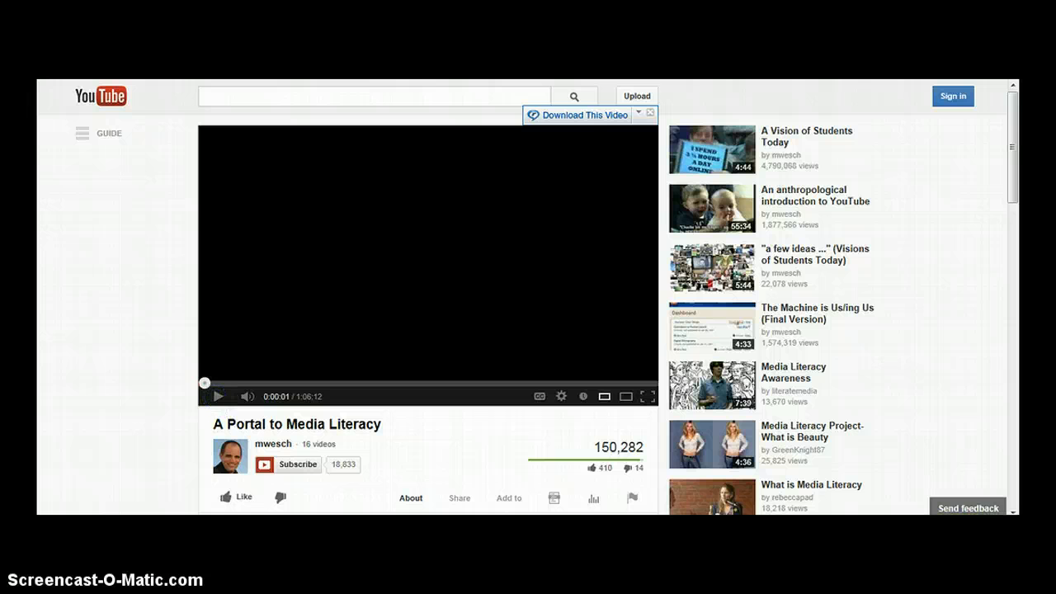
key(alt+Left)
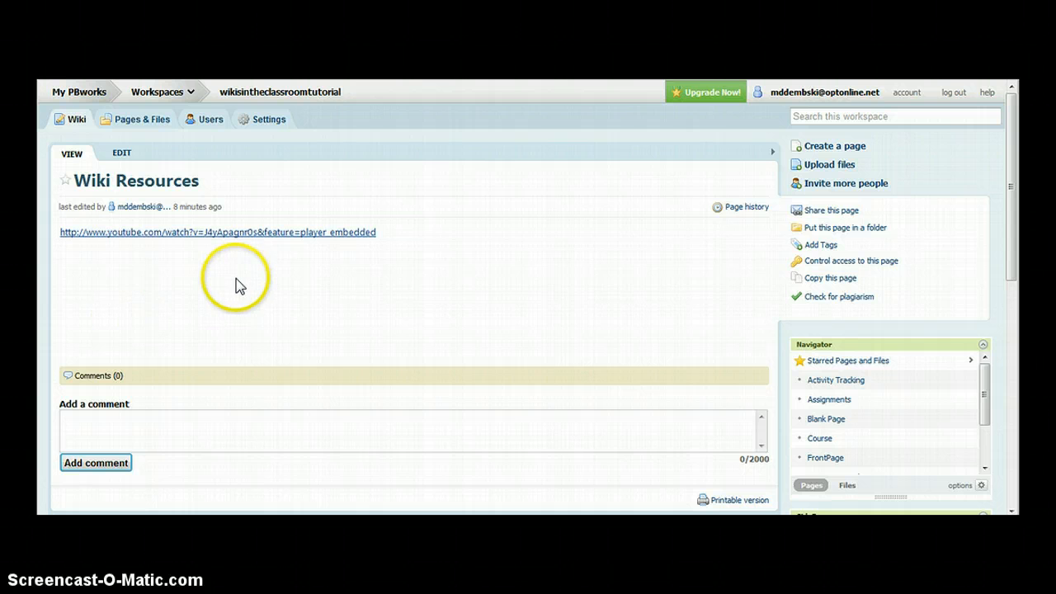
- Insert a link to FrontPage several lines below the YouTube link on Wiki Resources, and save the page
click(126, 155)
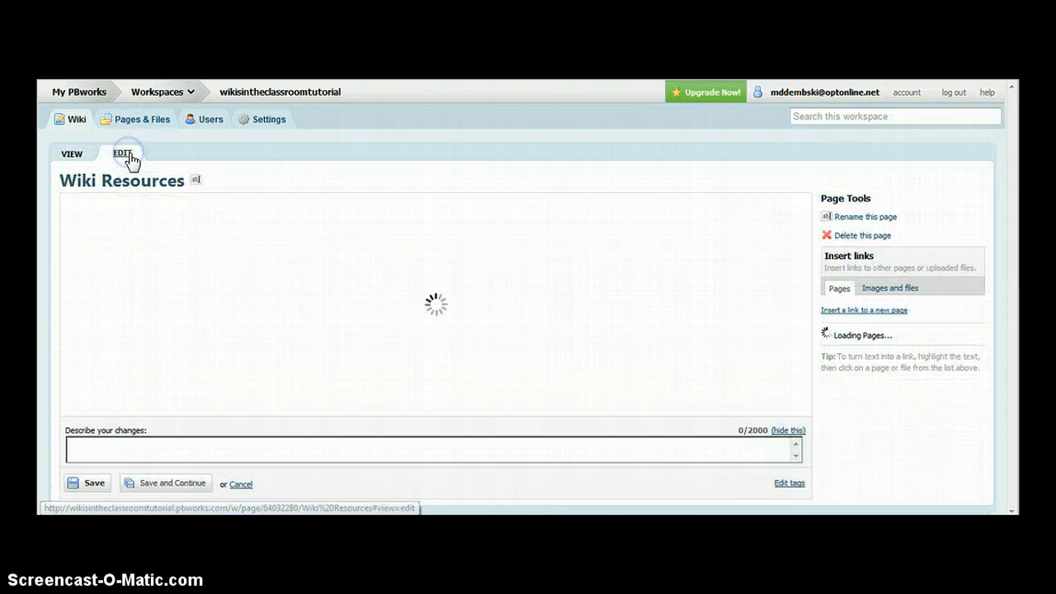
click(79, 400)
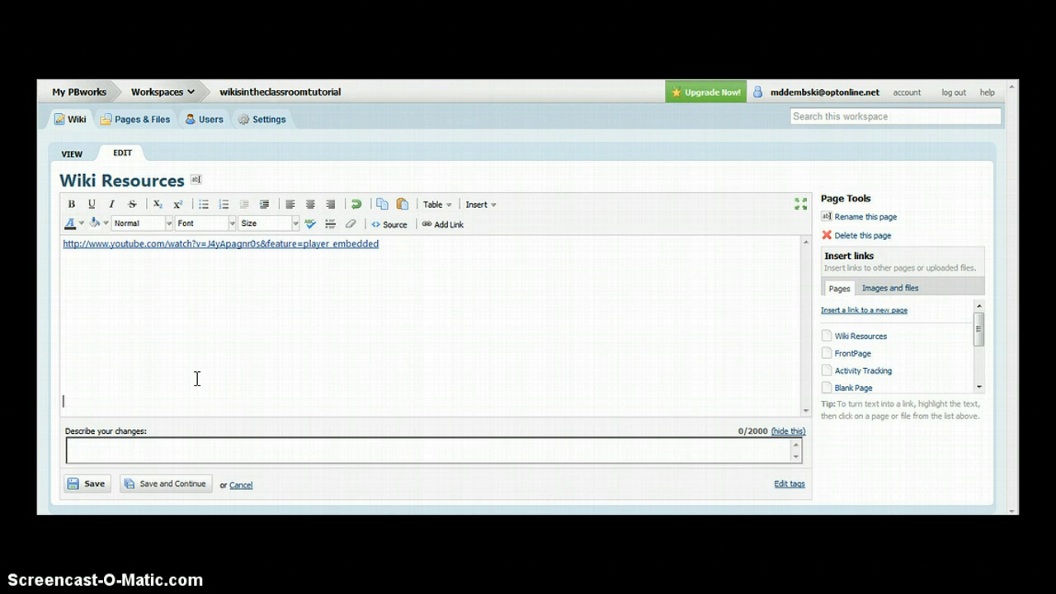
click(474, 206)
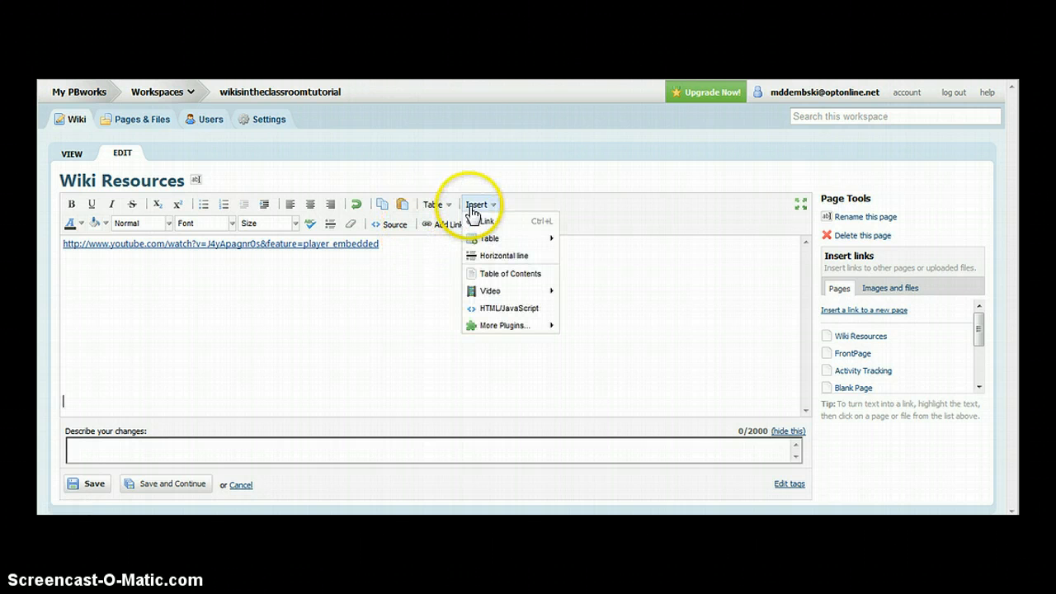
click(483, 221)
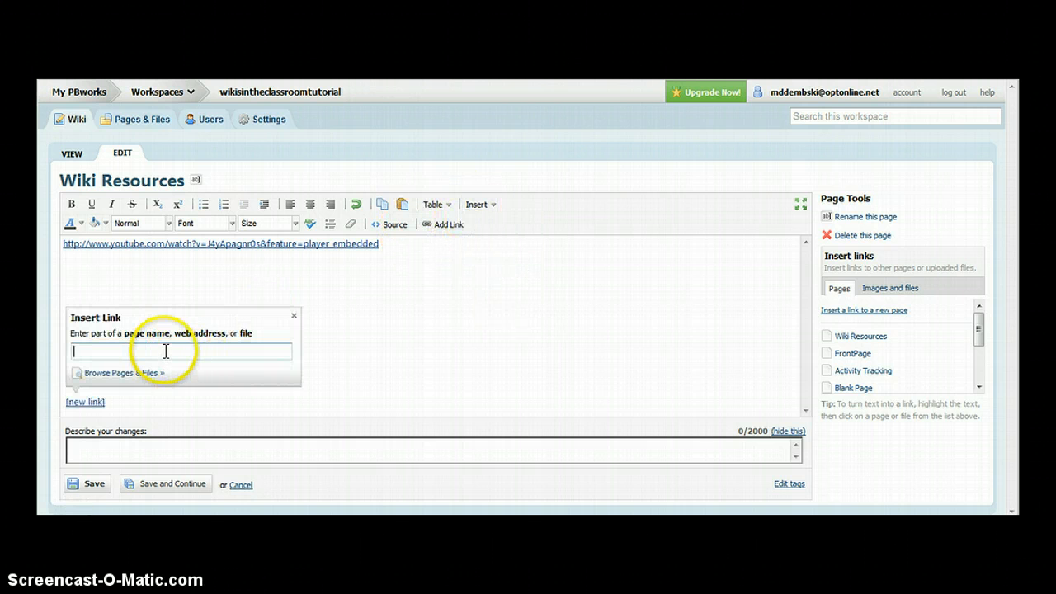
text(fr)
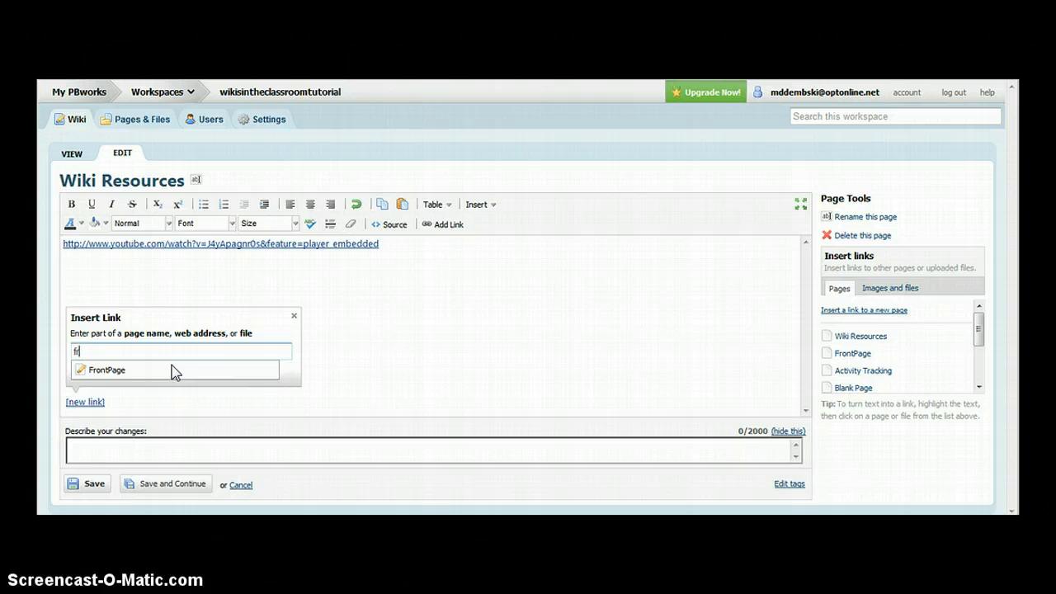
click(123, 369)
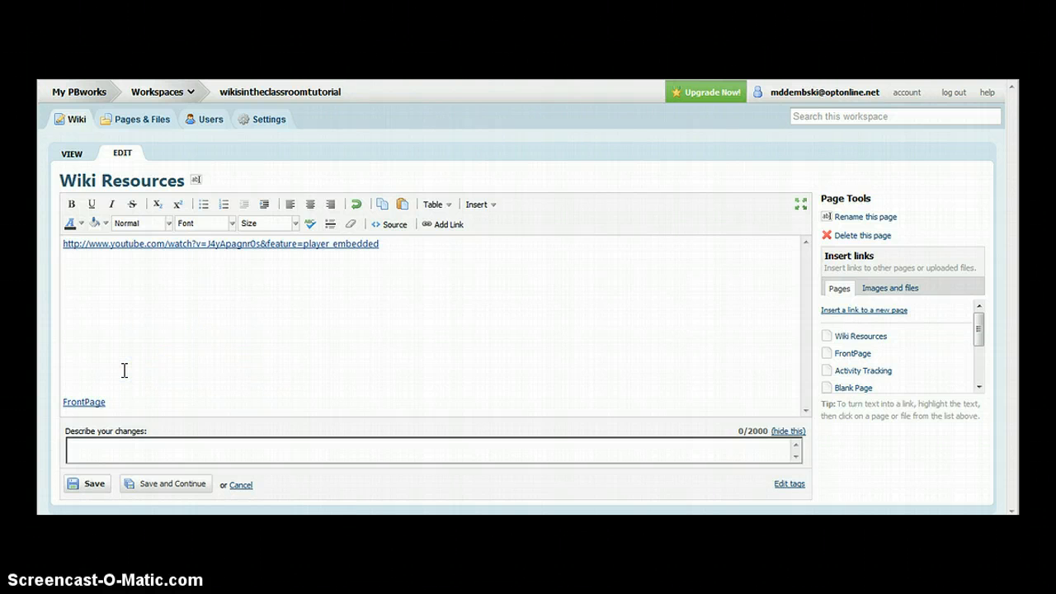
click(94, 484)
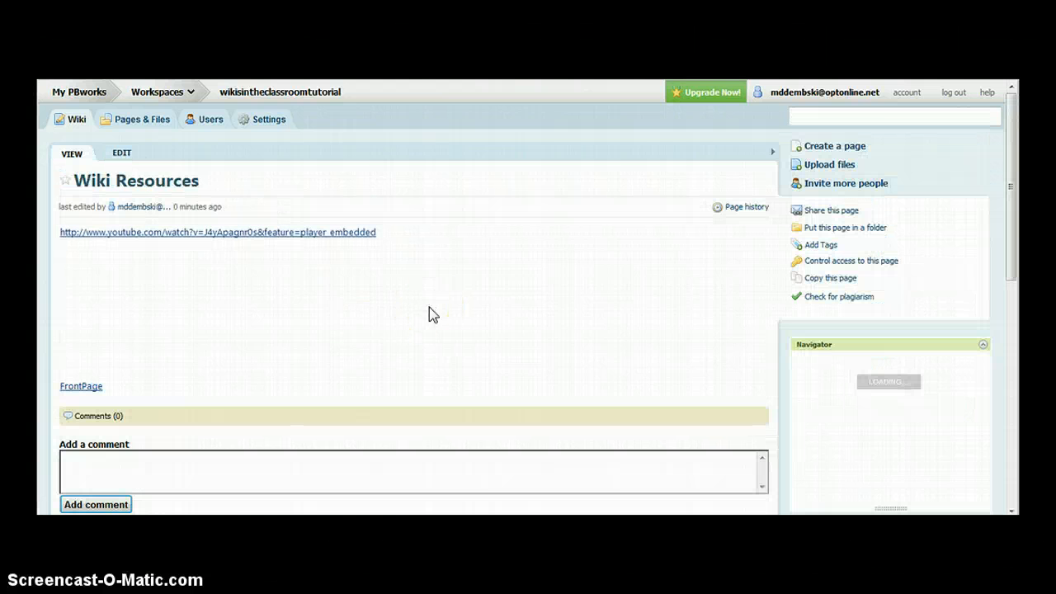
- Follow the link to FrontPage, open it for editing, and start a new left-aligned line below the wiki picture
click(72, 388)
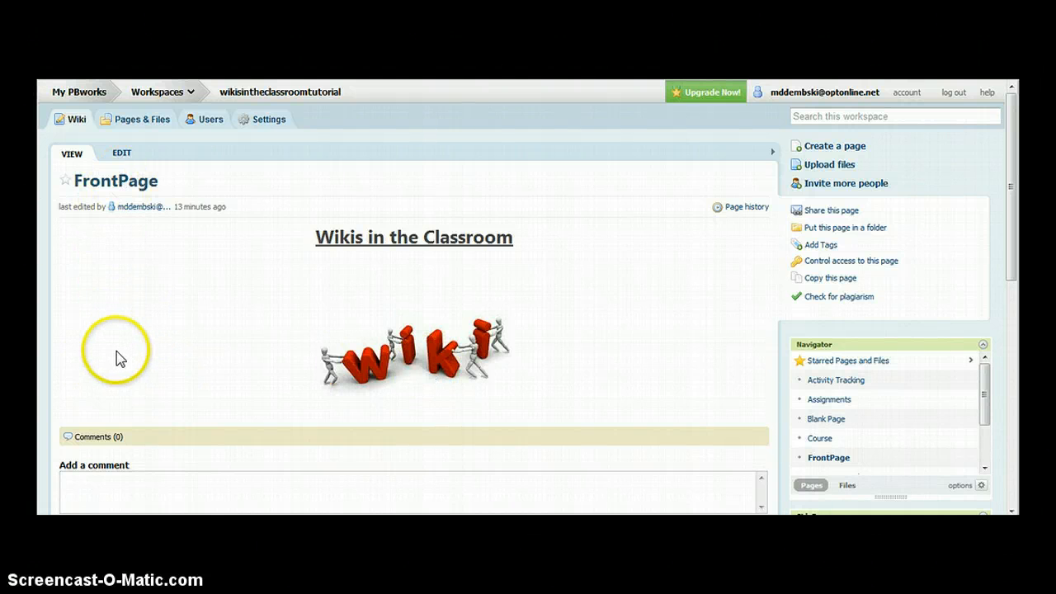
click(569, 409)
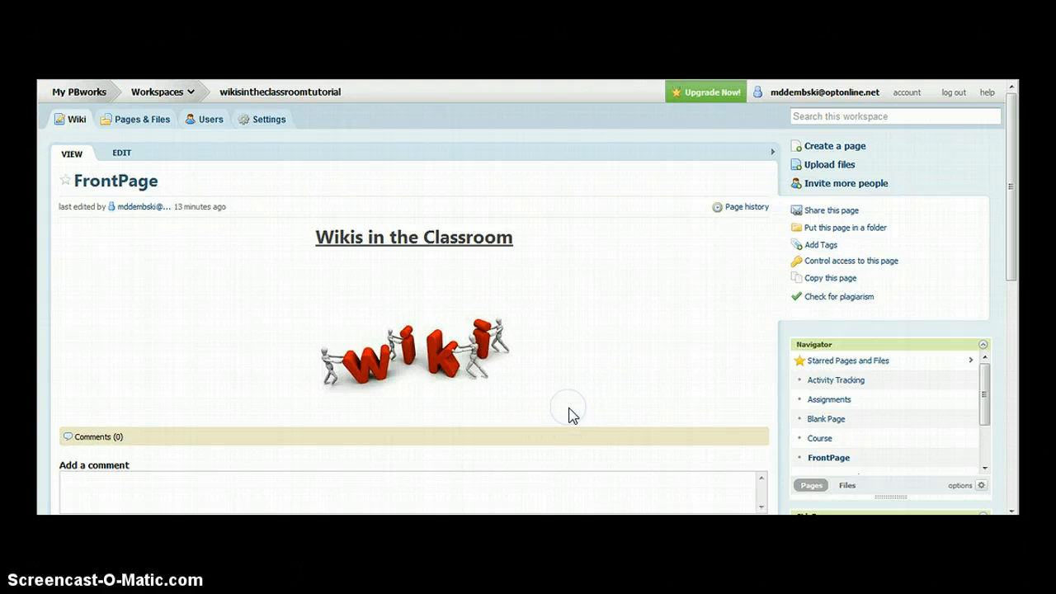
click(121, 154)
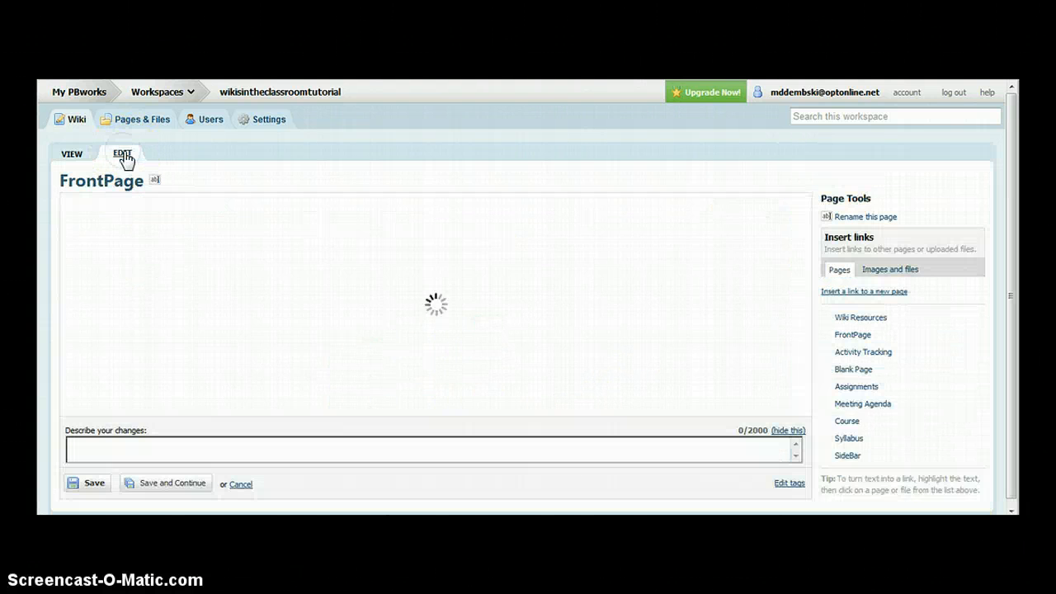
click(559, 403)
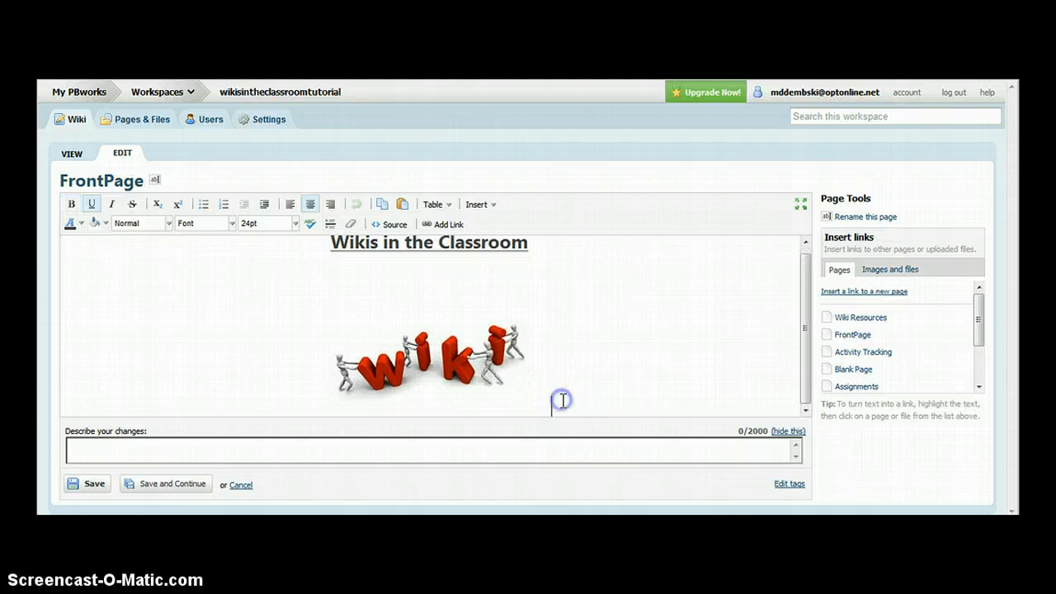
key(Return)
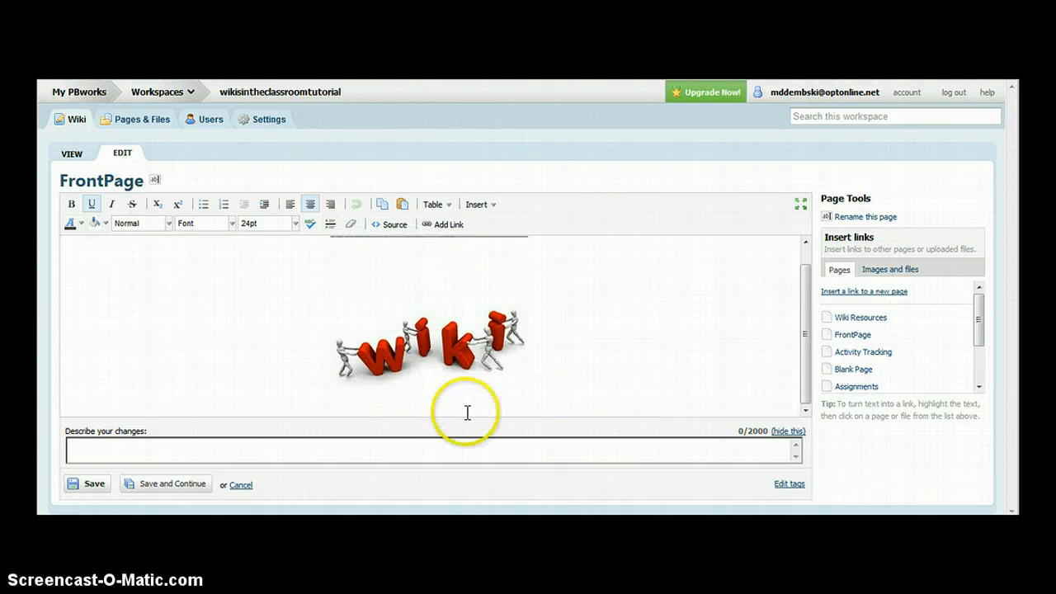
click(290, 205)
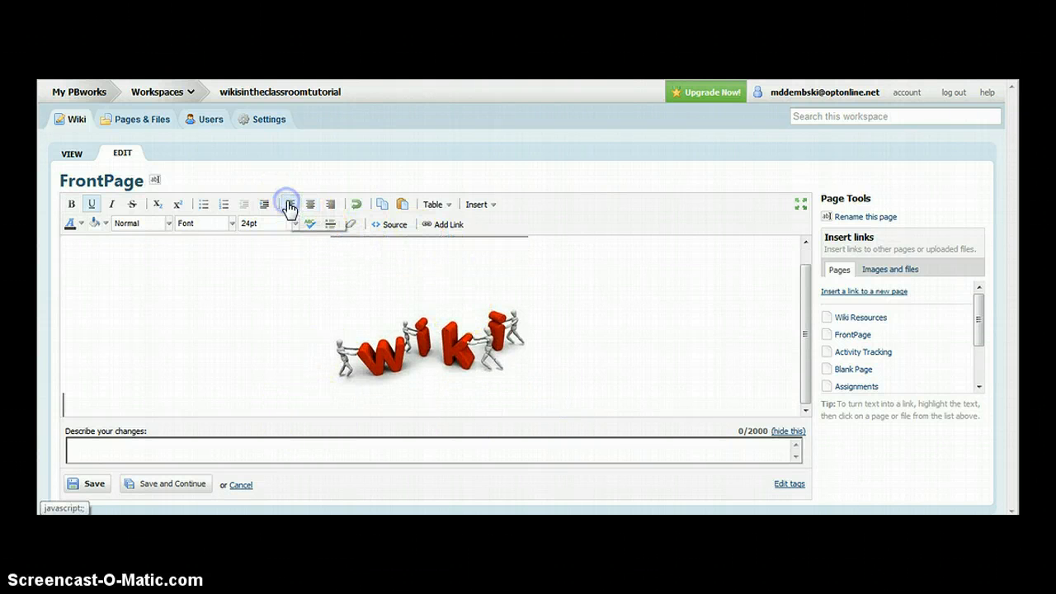
- Insert a link to the Wiki Resources page on the new line of FrontPage and save the page
click(481, 205)
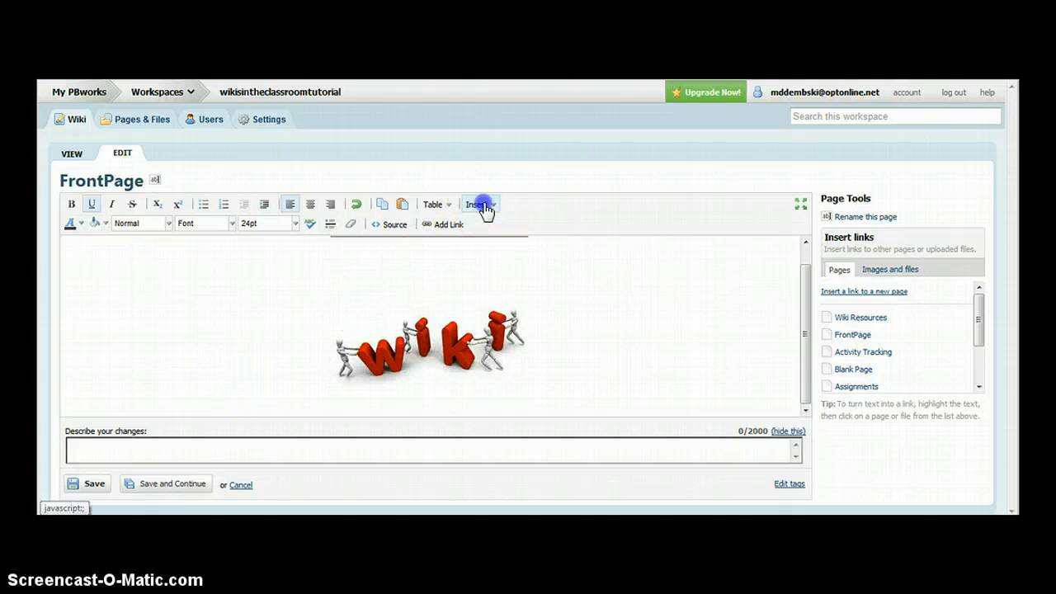
click(488, 219)
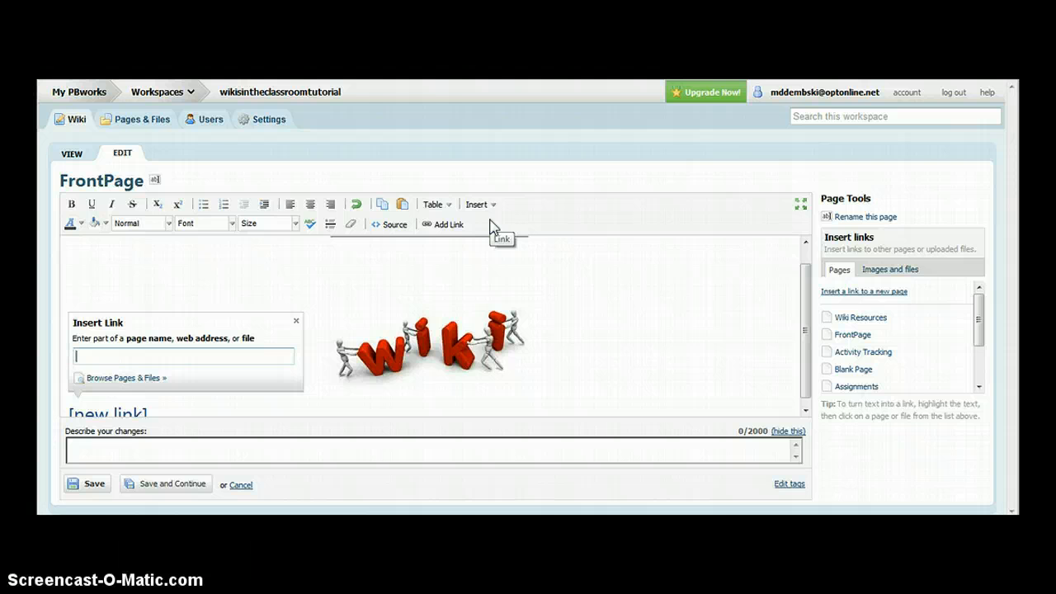
text(iki )
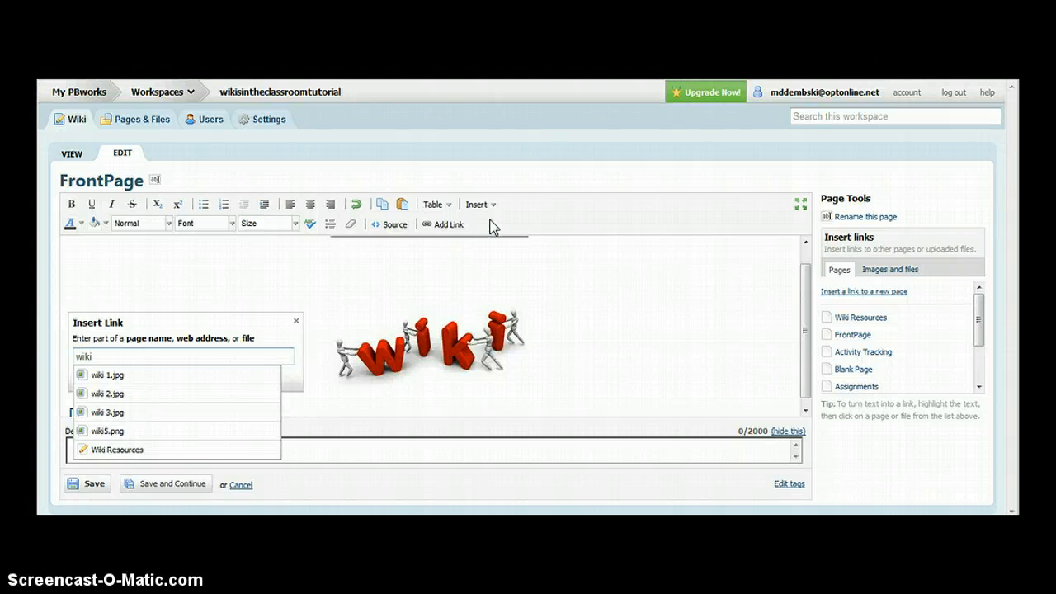
text(re)
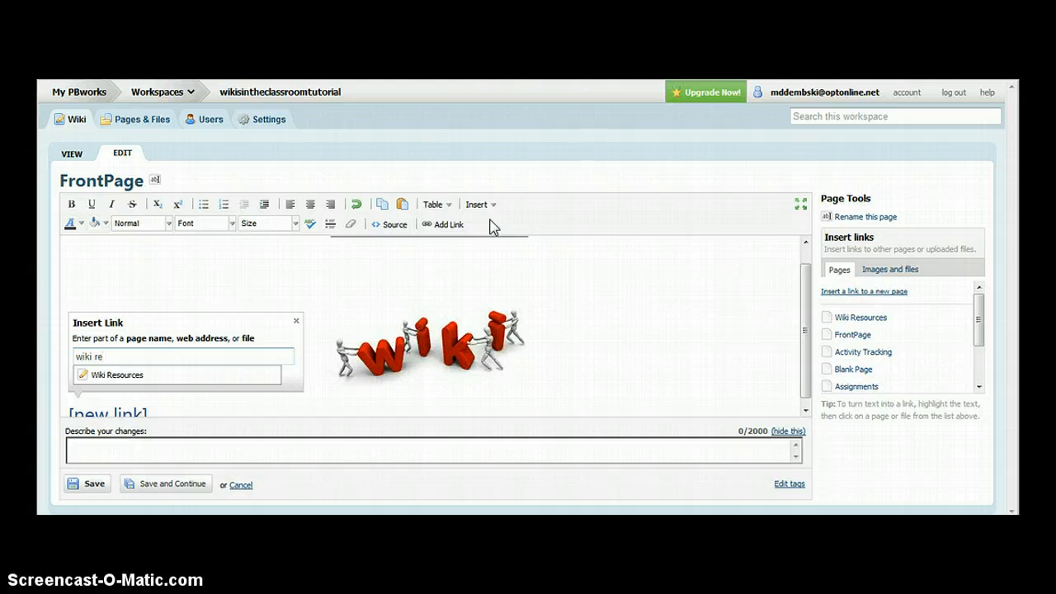
click(111, 374)
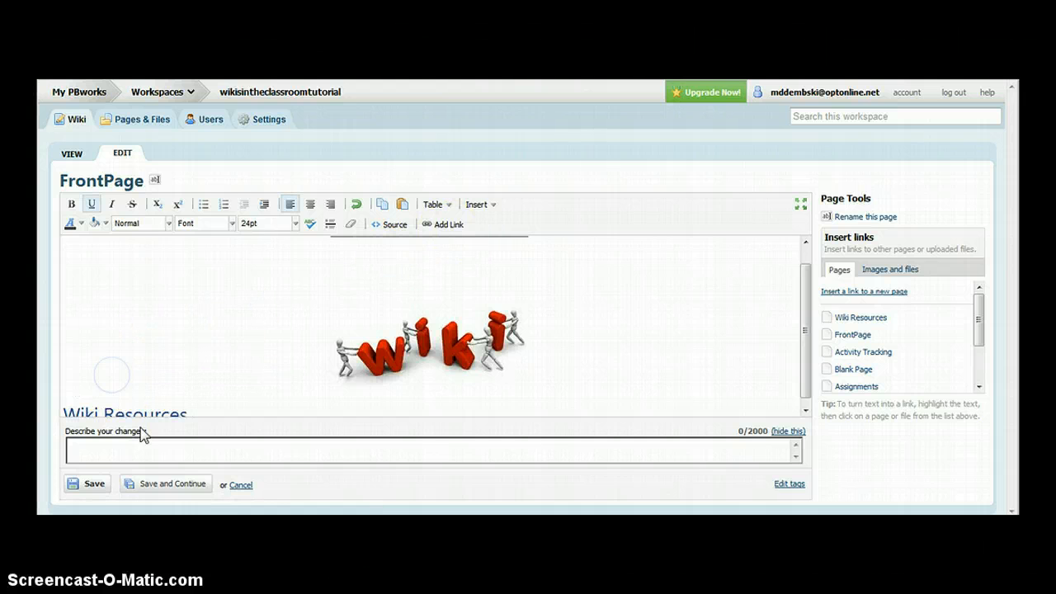
click(90, 483)
click(234, 324)
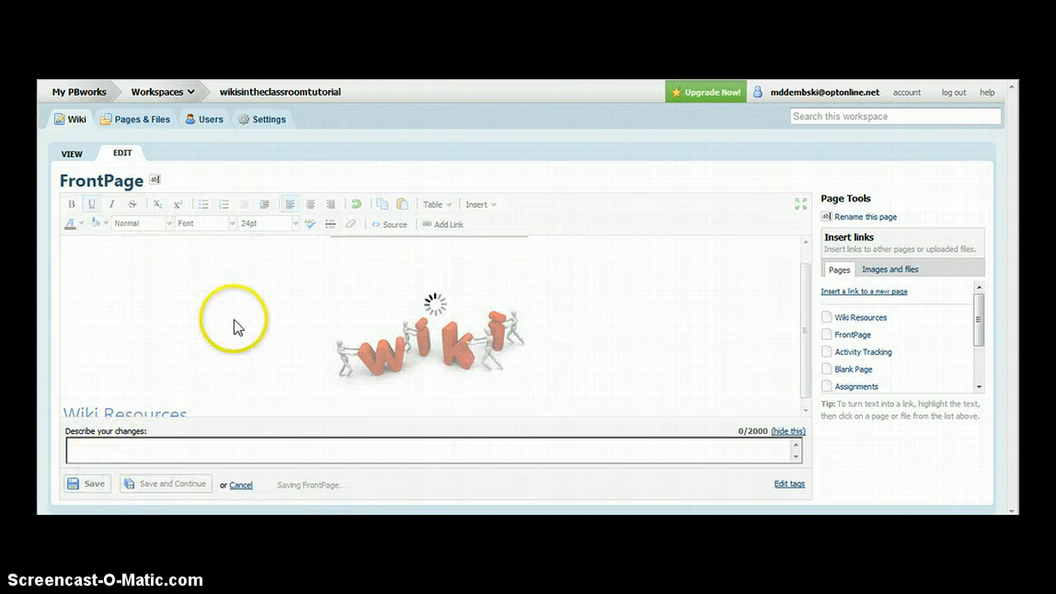
- Test the links between FrontPage and Wiki Resources in both directions
scroll(161, 431, down, 2)
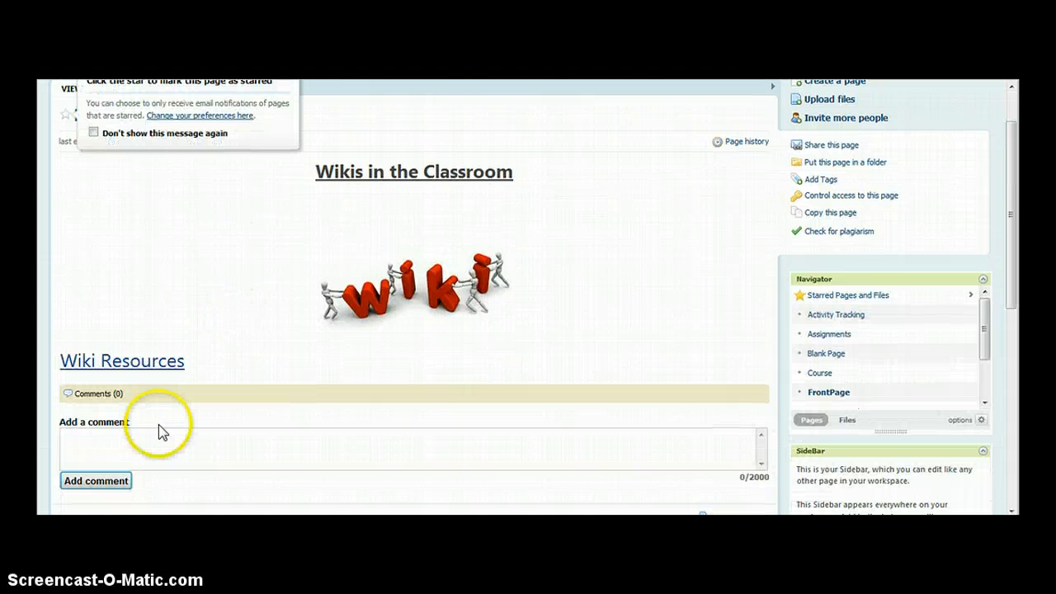
click(154, 363)
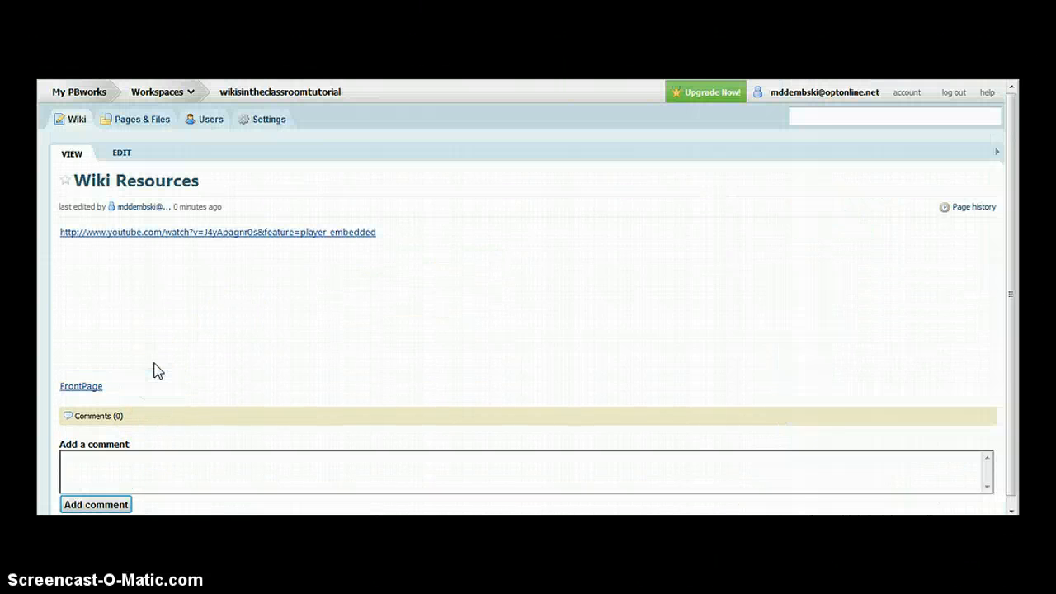
click(79, 386)
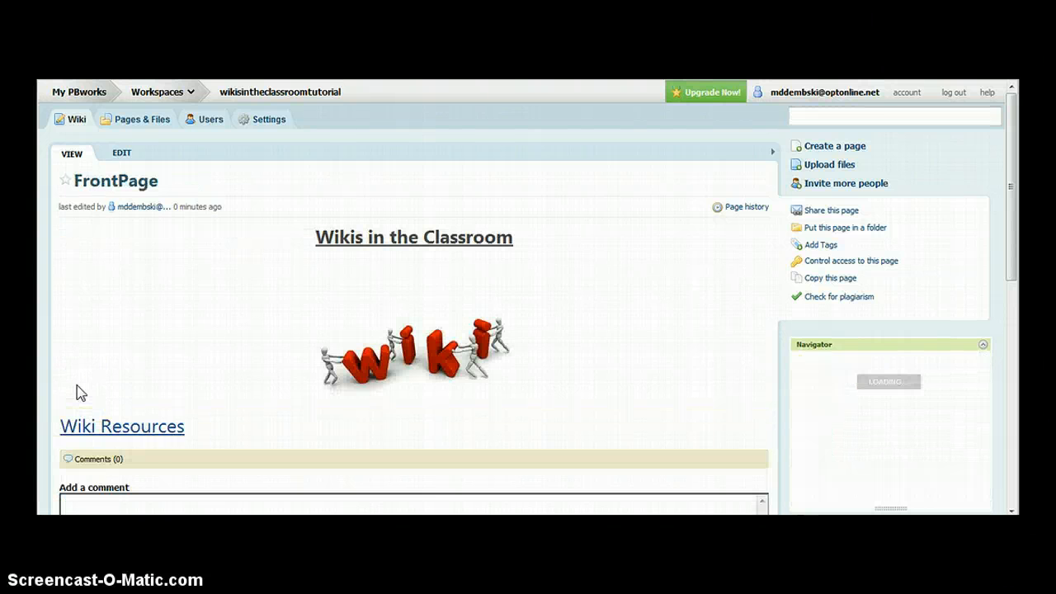
click(185, 332)
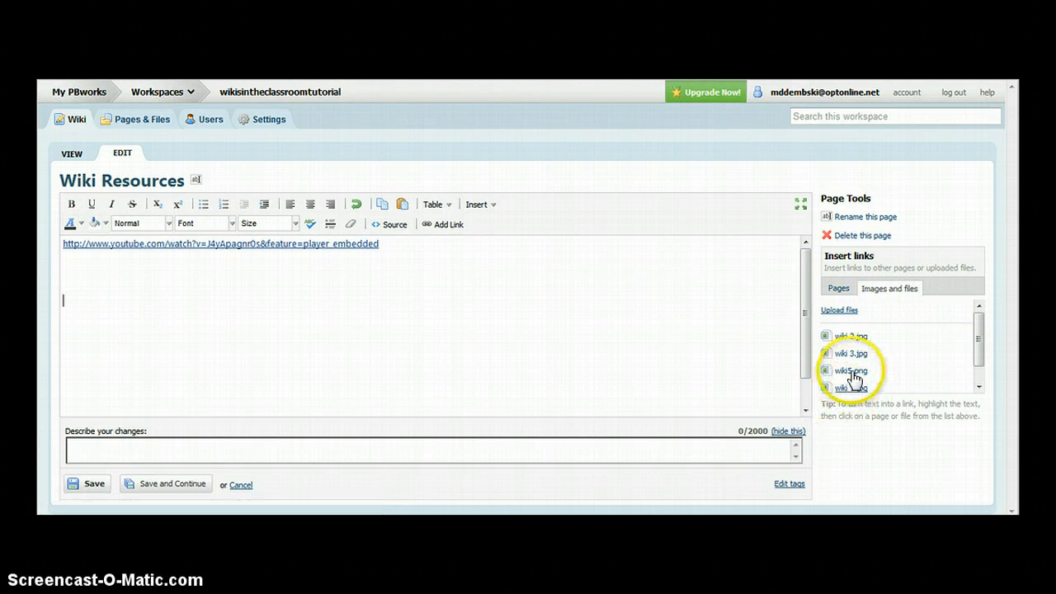
- Insert the image wiki 3.jpg centered below the YouTube link on Wiki Resources, save the page, and dismiss the starring tip
mouse_move(860, 363)
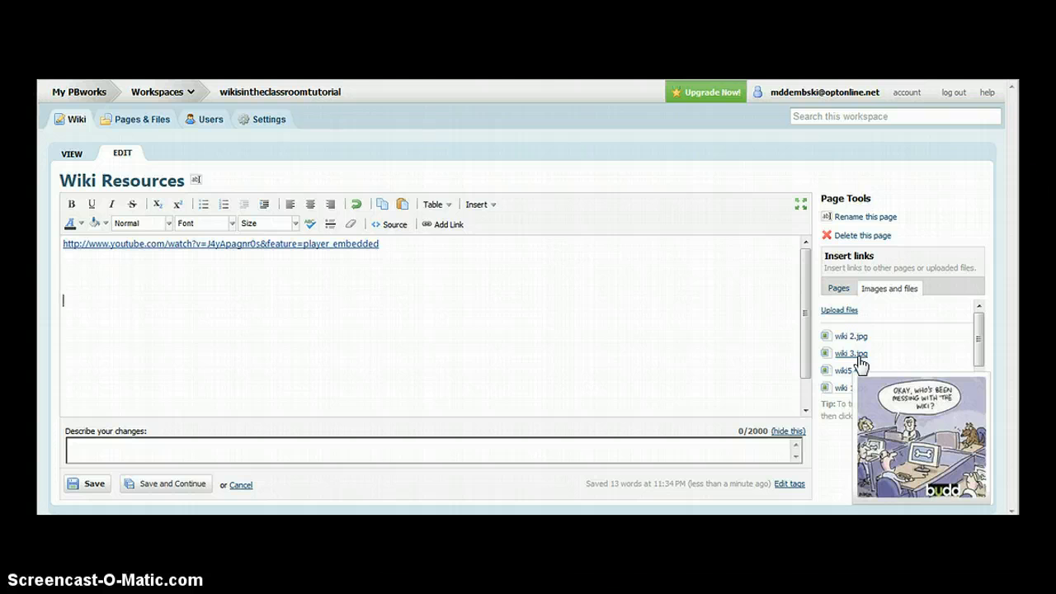
click(310, 204)
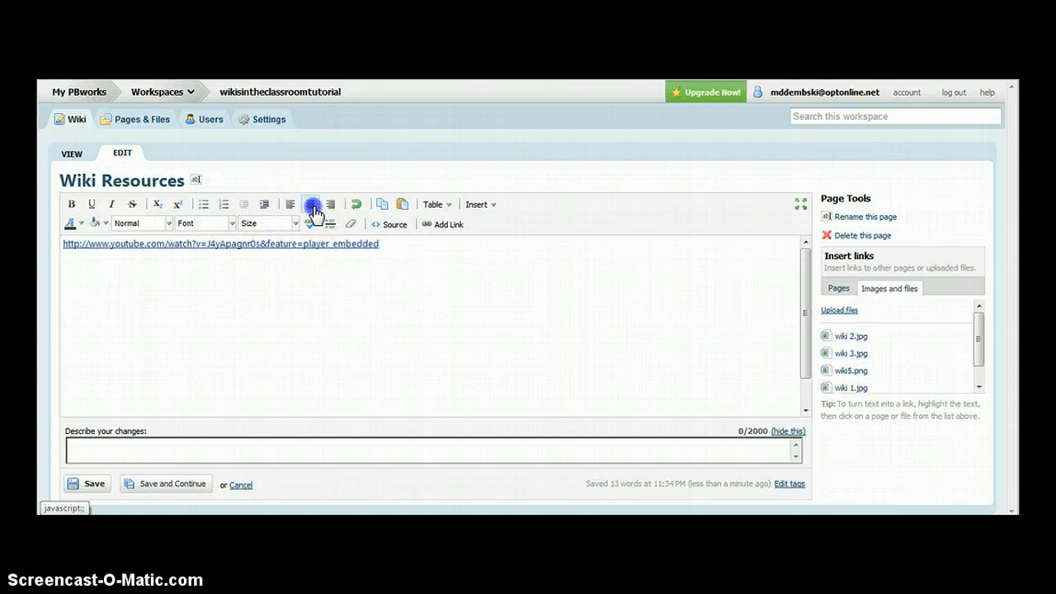
click(850, 354)
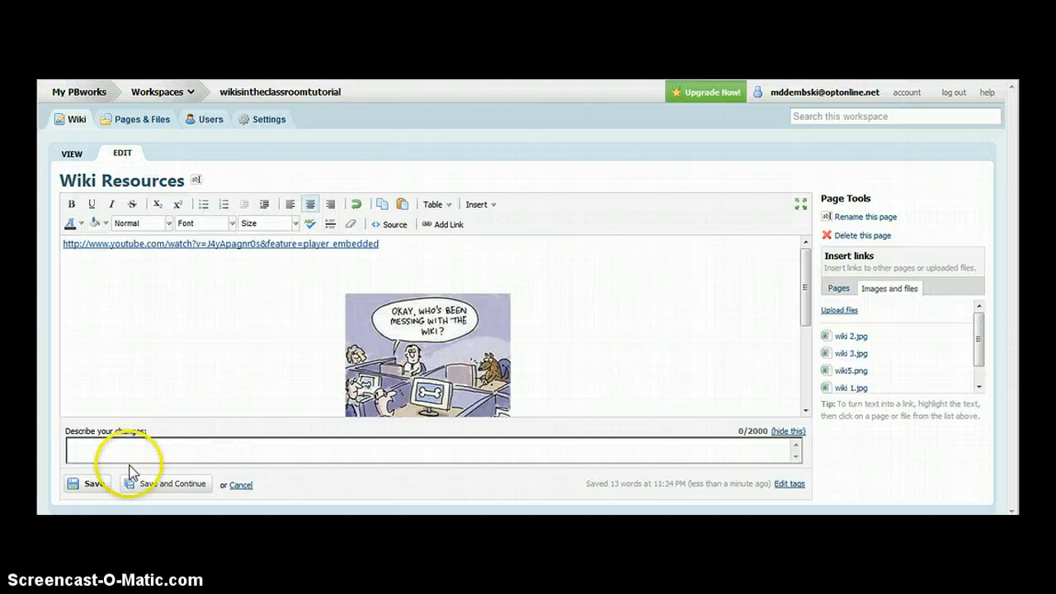
click(95, 487)
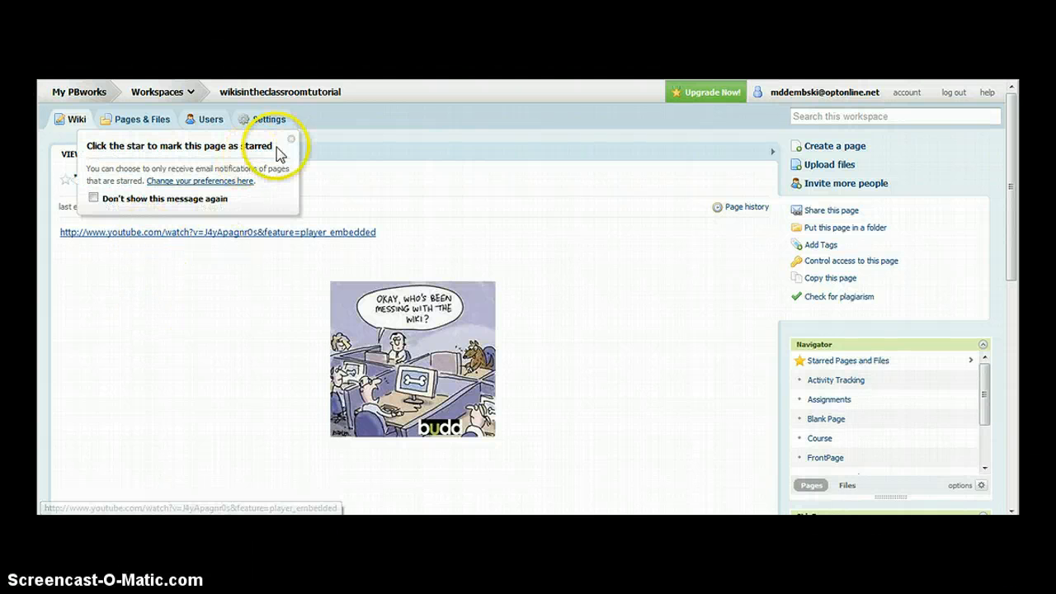
click(291, 139)
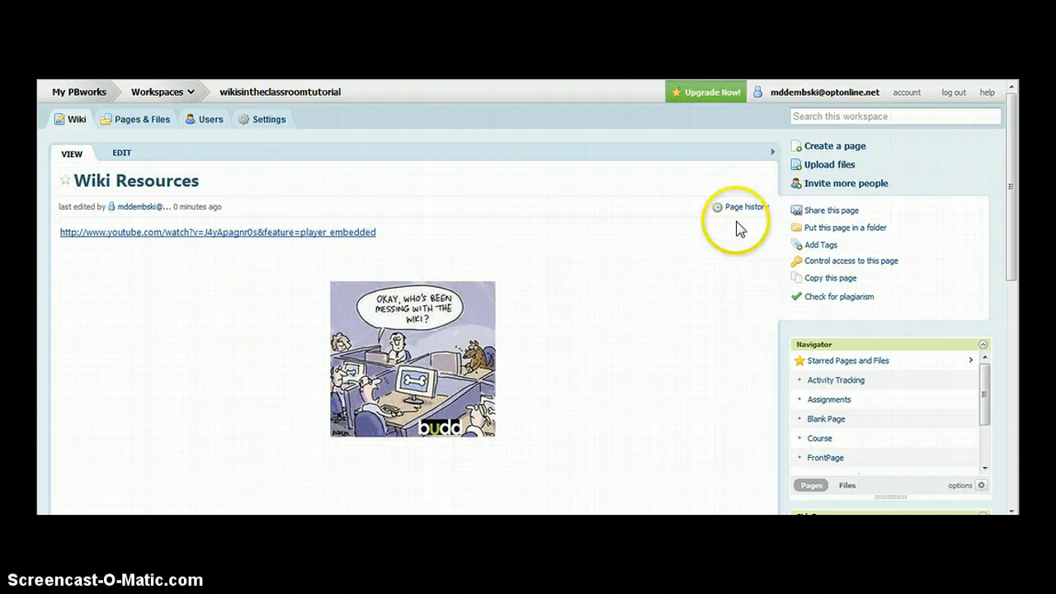
- Examine the form for inviting people to the workspace, including its permission levels, and return to Wiki Resources without adding anyone
click(837, 189)
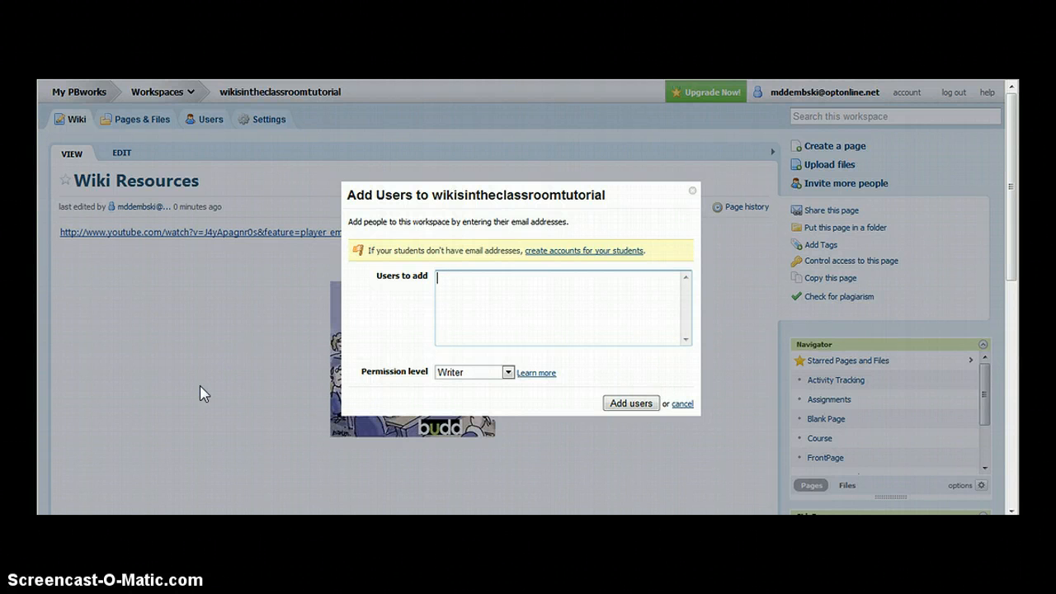
click(562, 304)
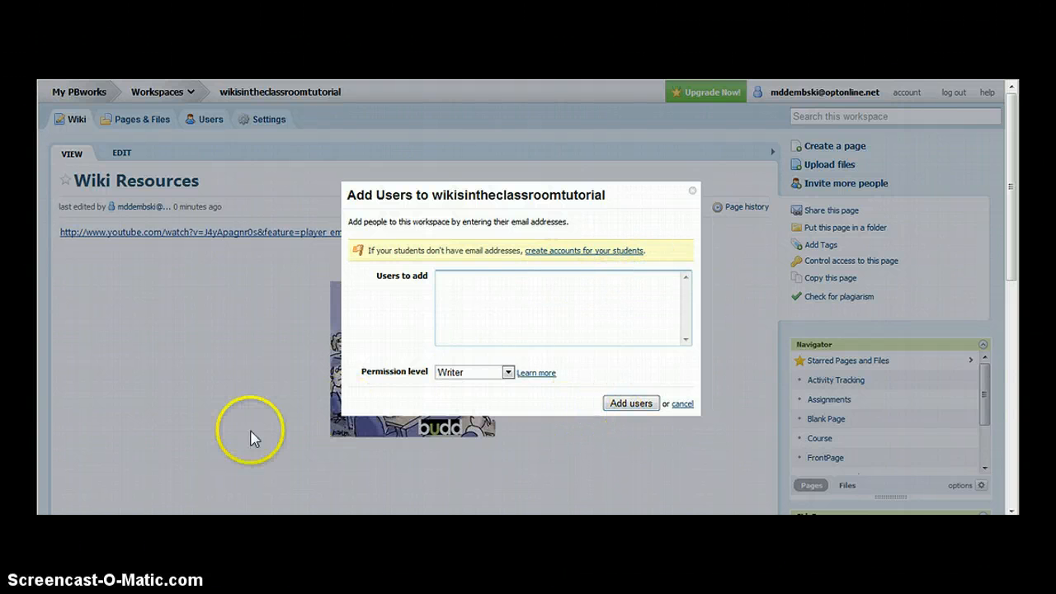
click(507, 374)
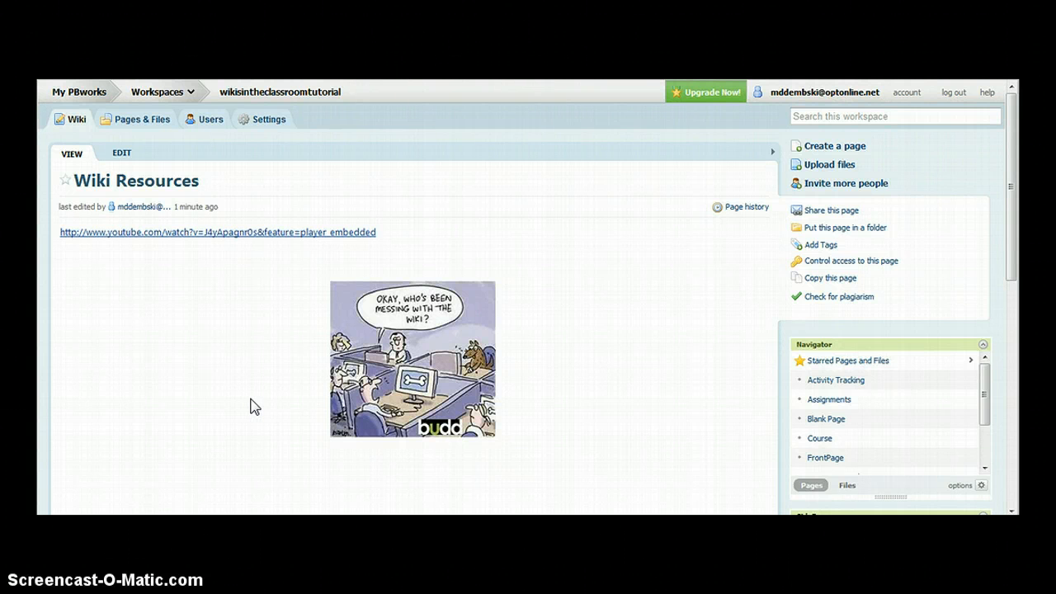
click(231, 404)
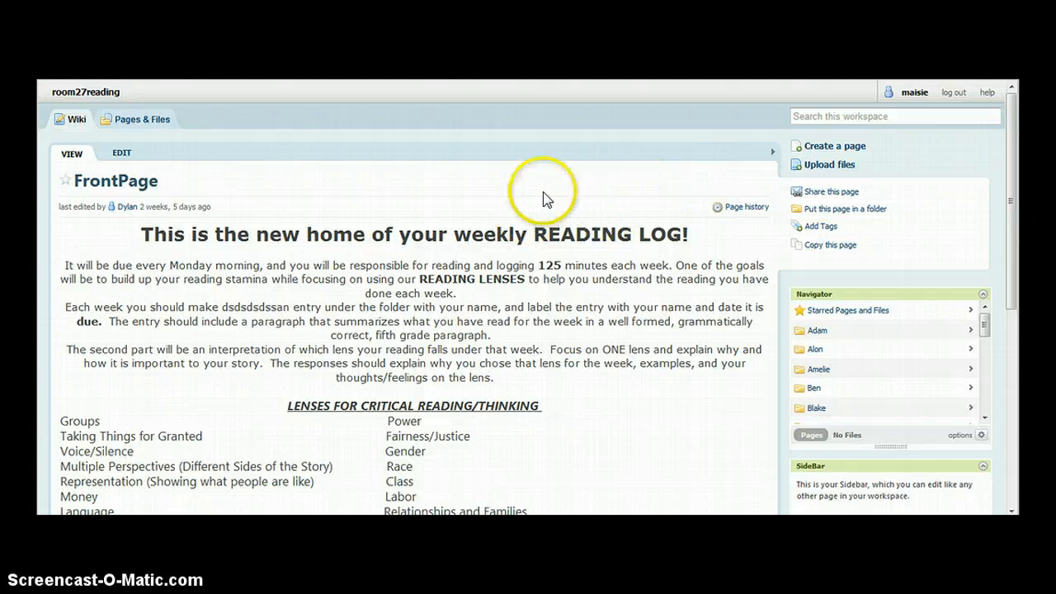
- Look over the room27reading FrontPage and its list of student folders, and open the signed-in student's folder
scroll(551, 195, down, 1)
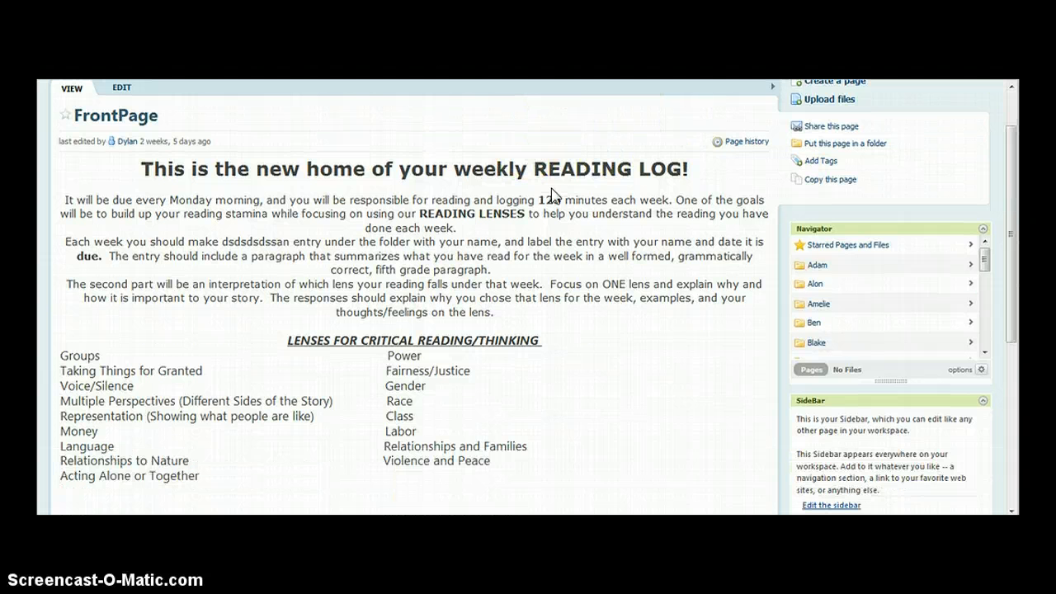
click(985, 354)
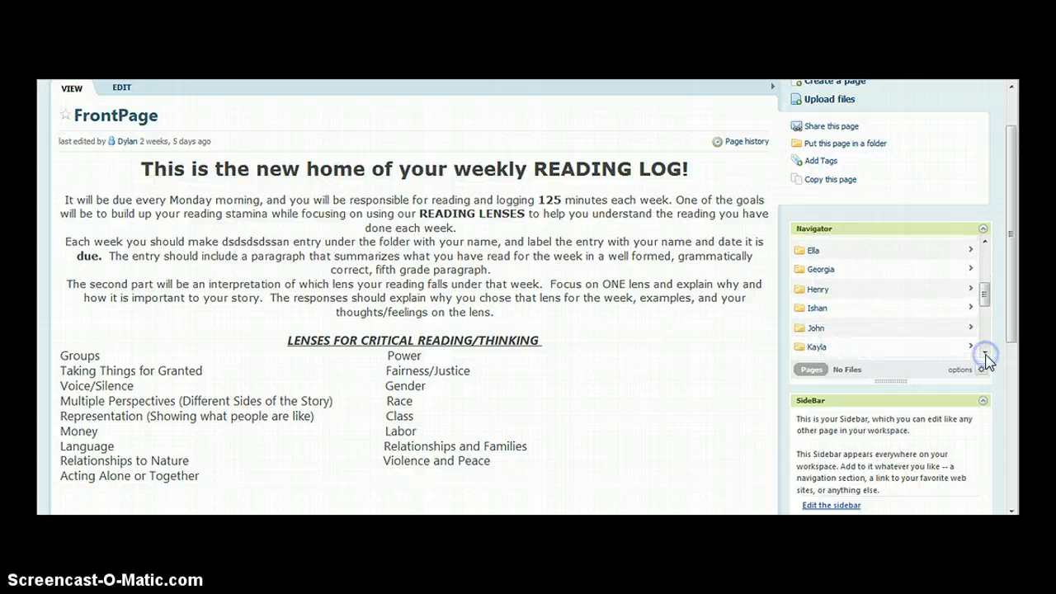
click(986, 355)
click(985, 355)
click(985, 355)
click(986, 355)
click(986, 354)
click(985, 354)
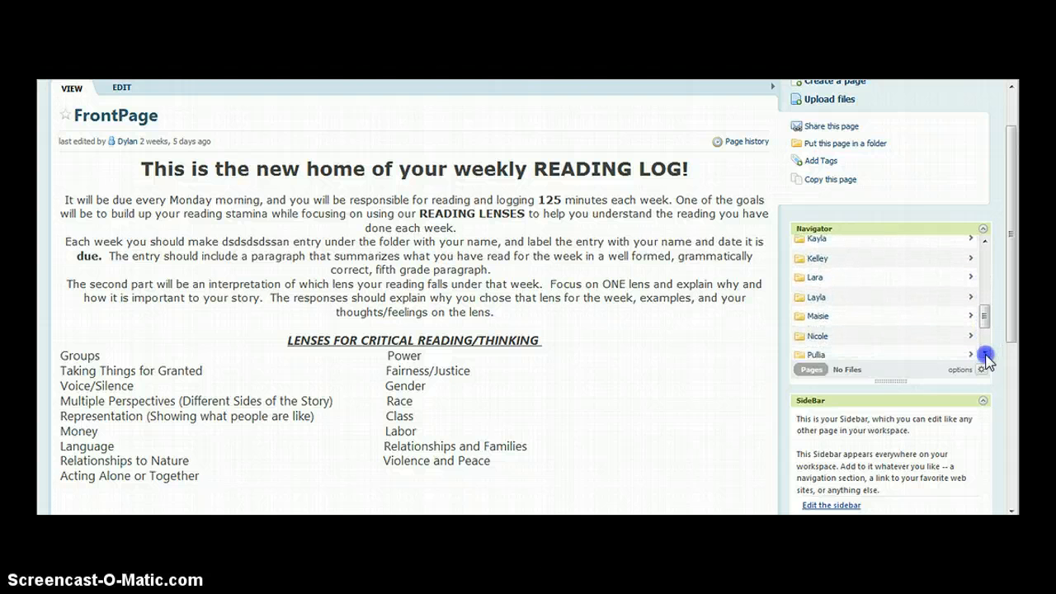
click(825, 316)
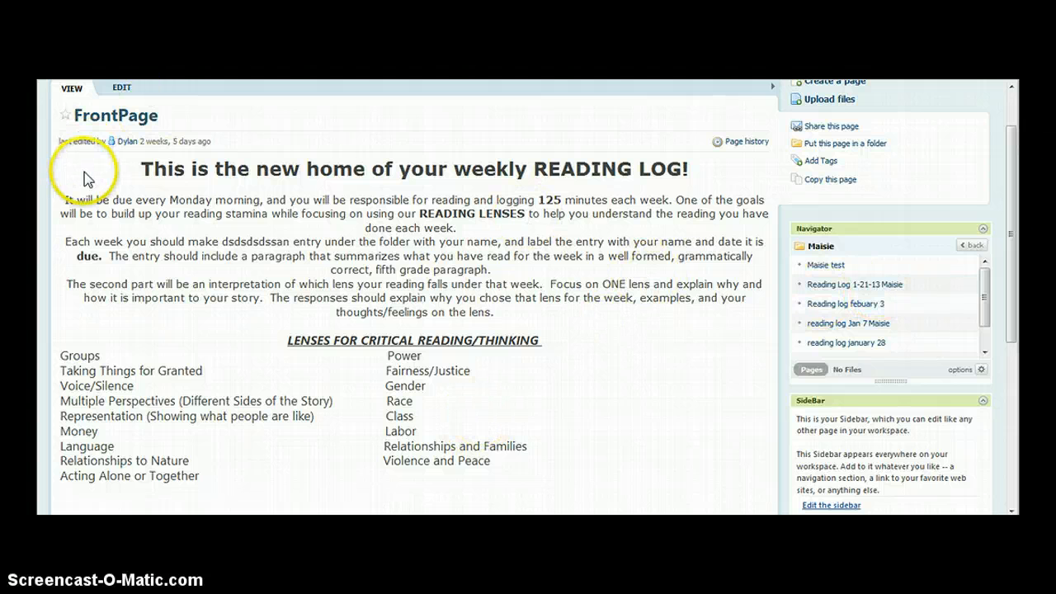
- Review the student's 1-21-13 reading log down to its comments area, and open it for editing and save it
click(831, 288)
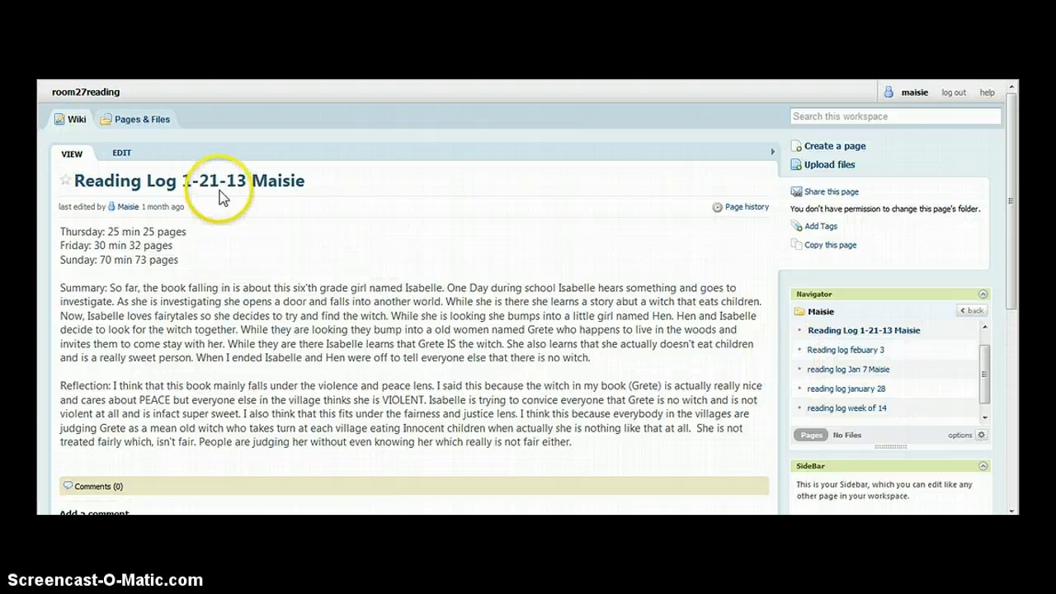
scroll(324, 290, down, 3)
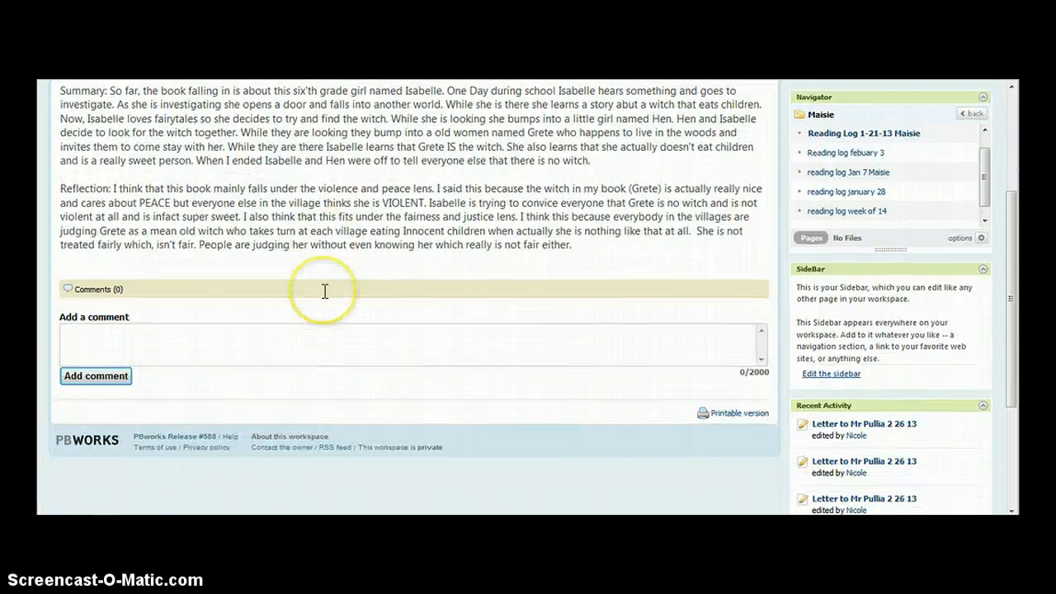
scroll(322, 288, up, 3)
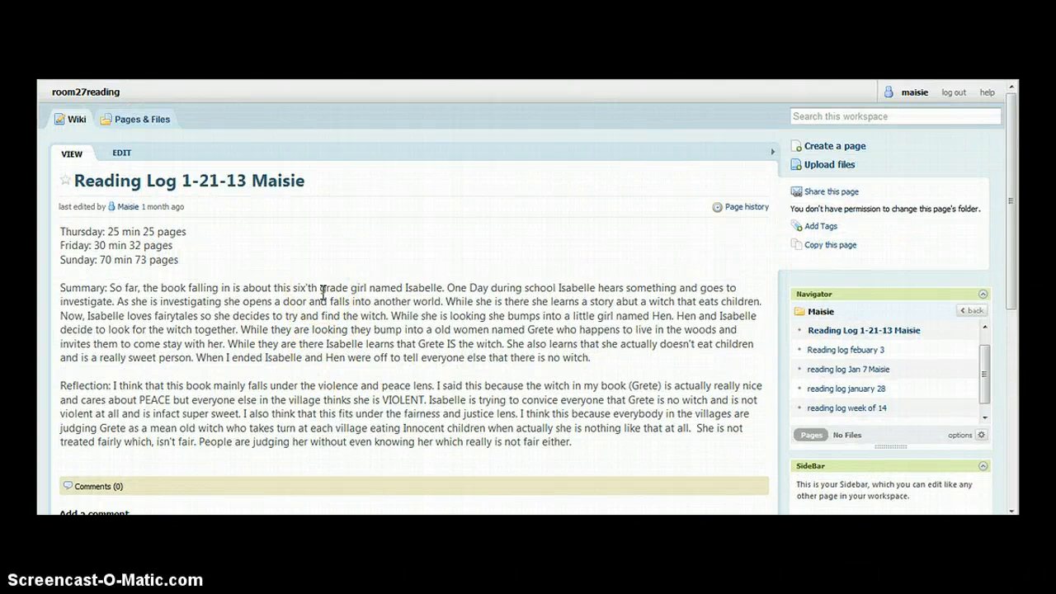
scroll(323, 290, down, 2)
scroll(343, 222, up, 2)
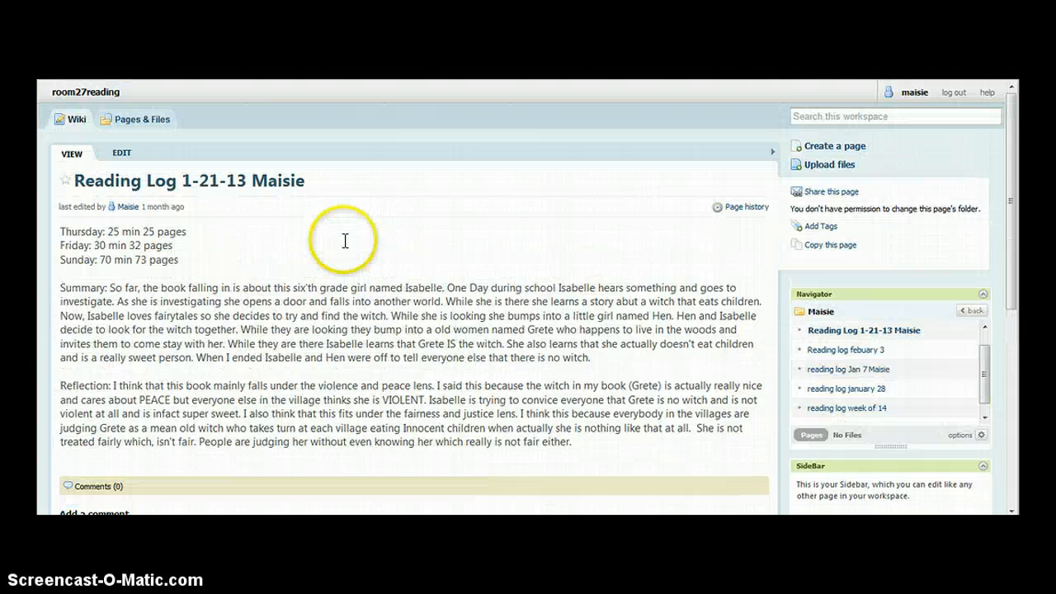
click(120, 154)
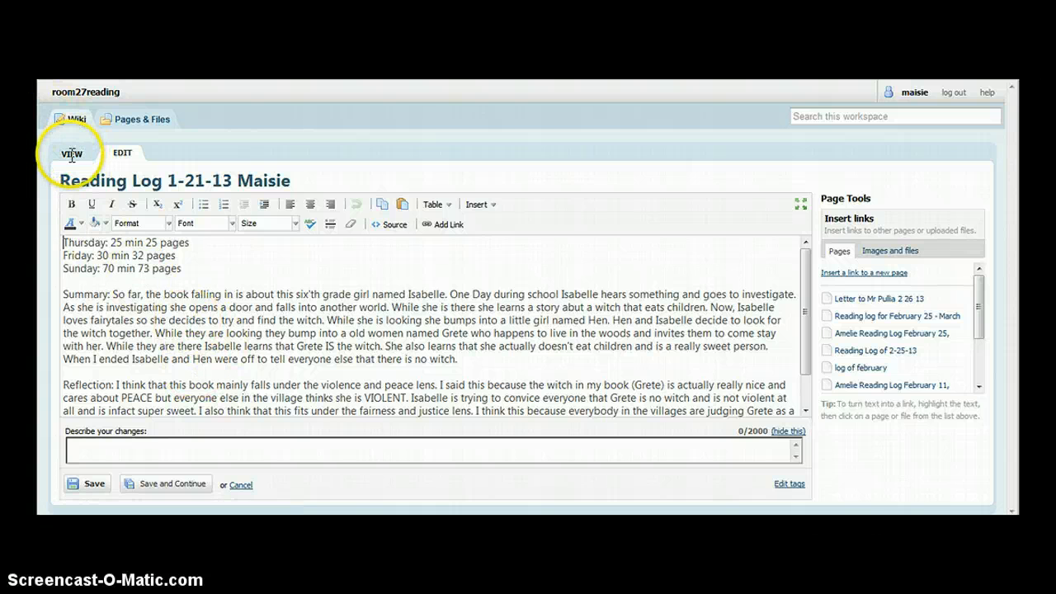
click(94, 487)
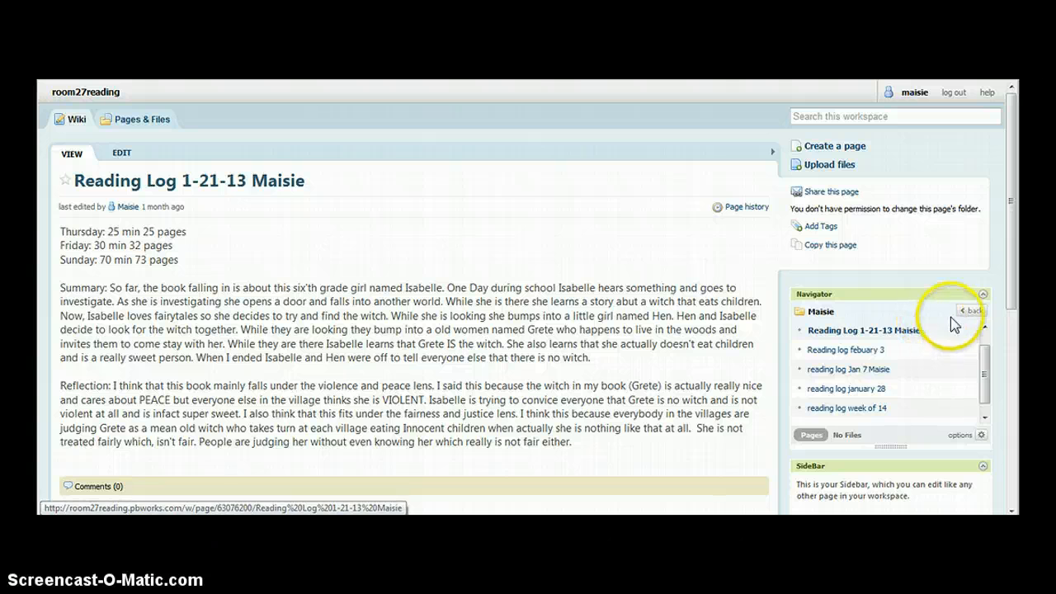
- Go back from the student's folder to the workspace's full folder list and look through all student folders and loose pages
click(970, 310)
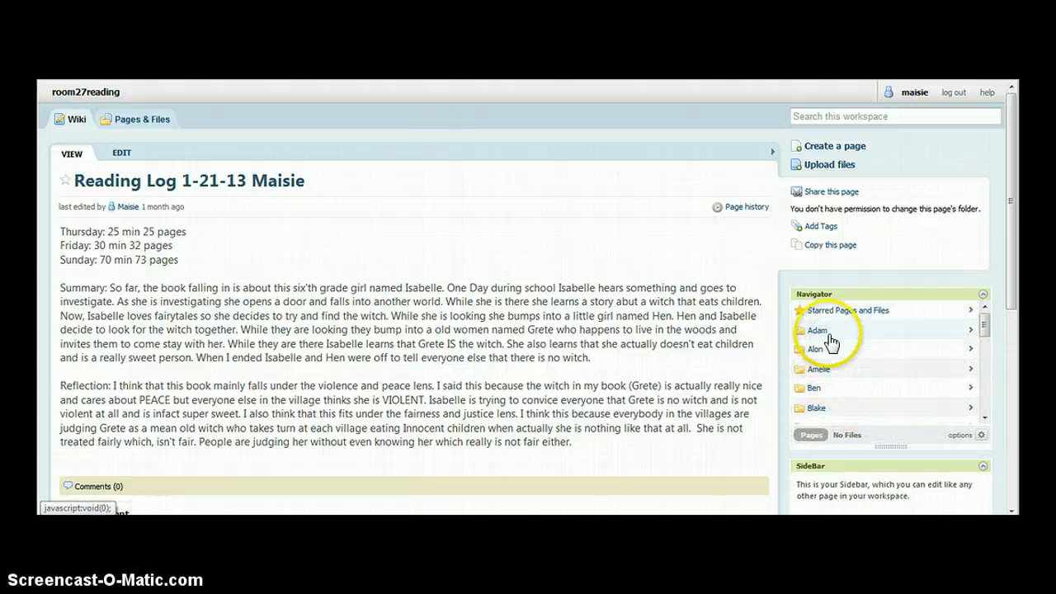
scroll(841, 396, down, 2)
scroll(849, 399, down, 5)
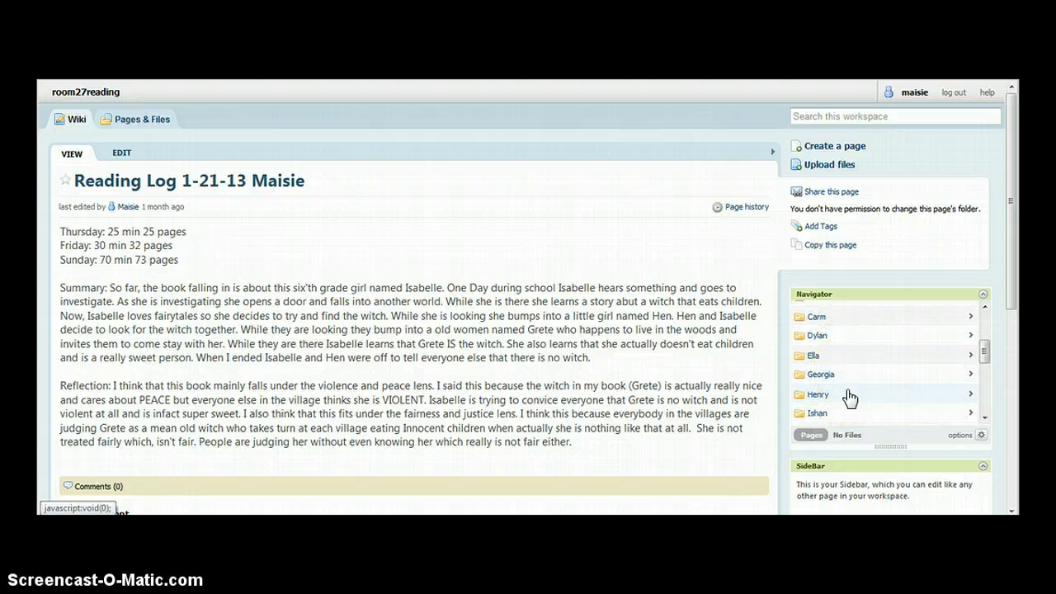
scroll(849, 399, down, 5)
scroll(849, 399, down, 5)
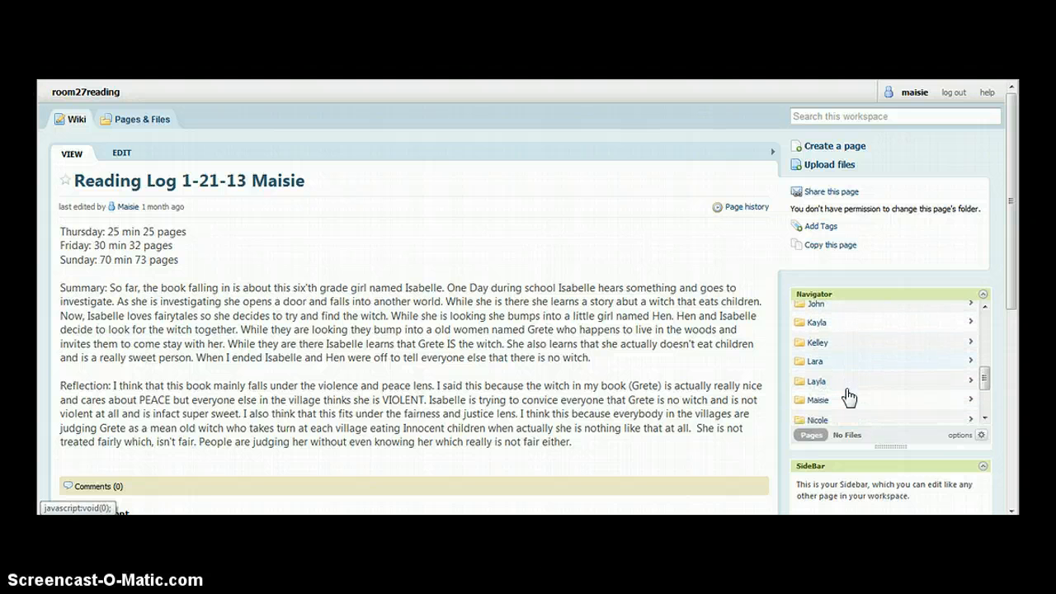
scroll(848, 396, down, 3)
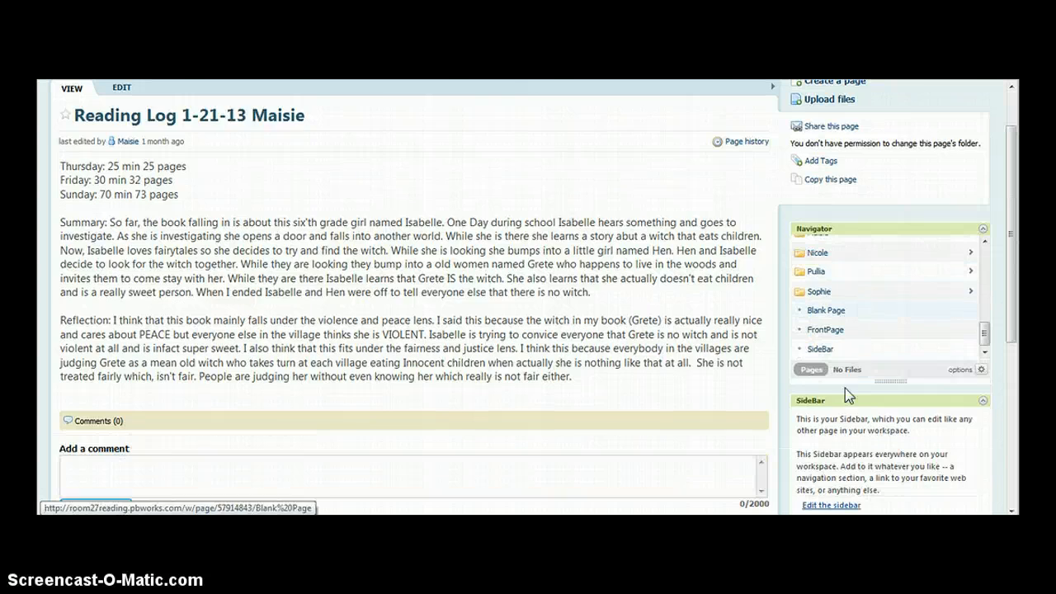
scroll(845, 388, up, 2)
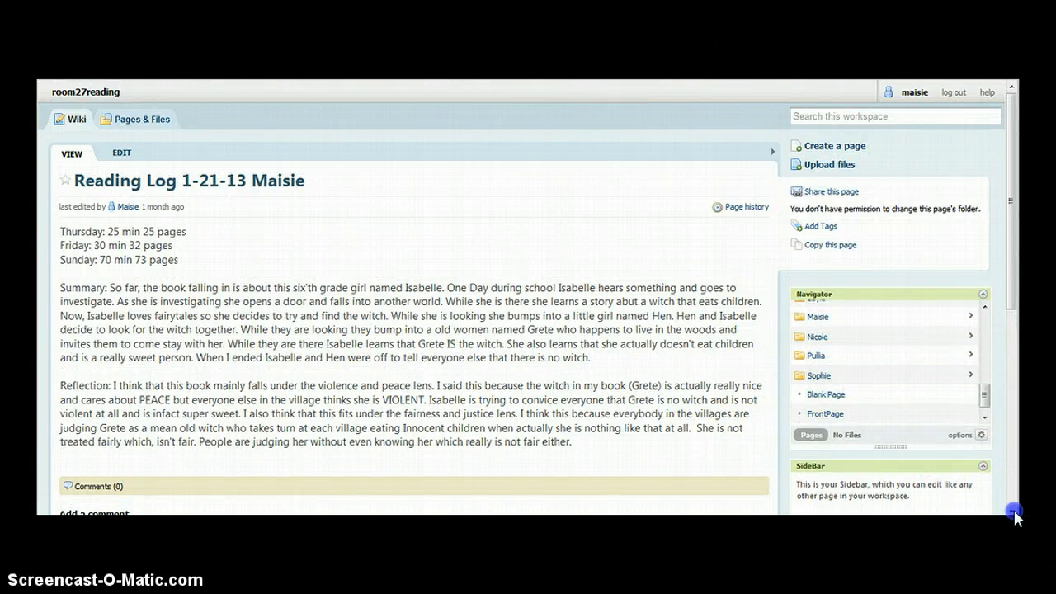
- Examine the comment form below the 1-21-13 reading log and return to the log's heading without adding a comment
scroll(1012, 514, down, 3)
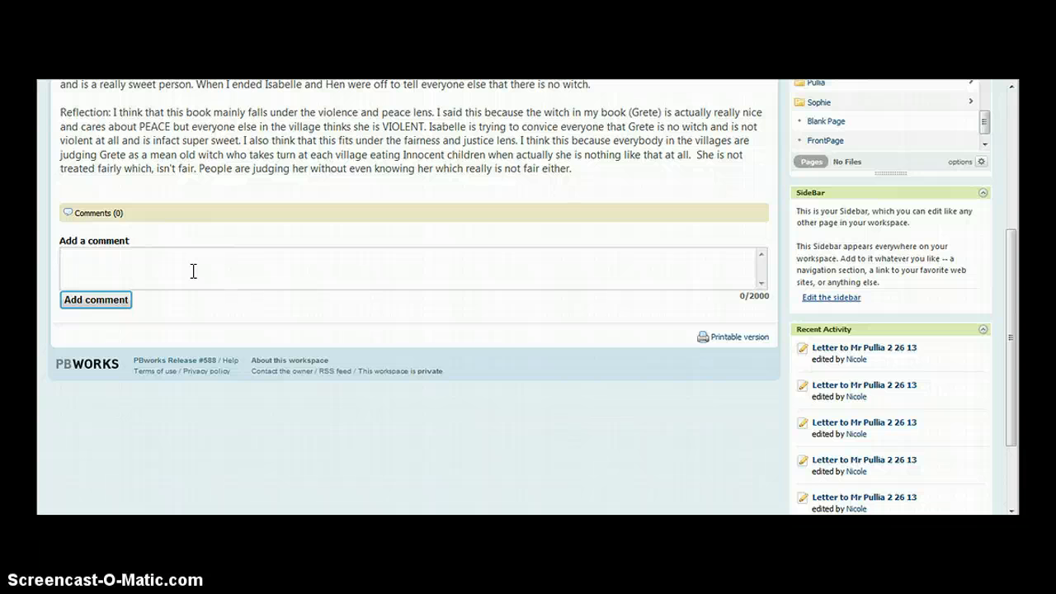
scroll(128, 268, down, 2)
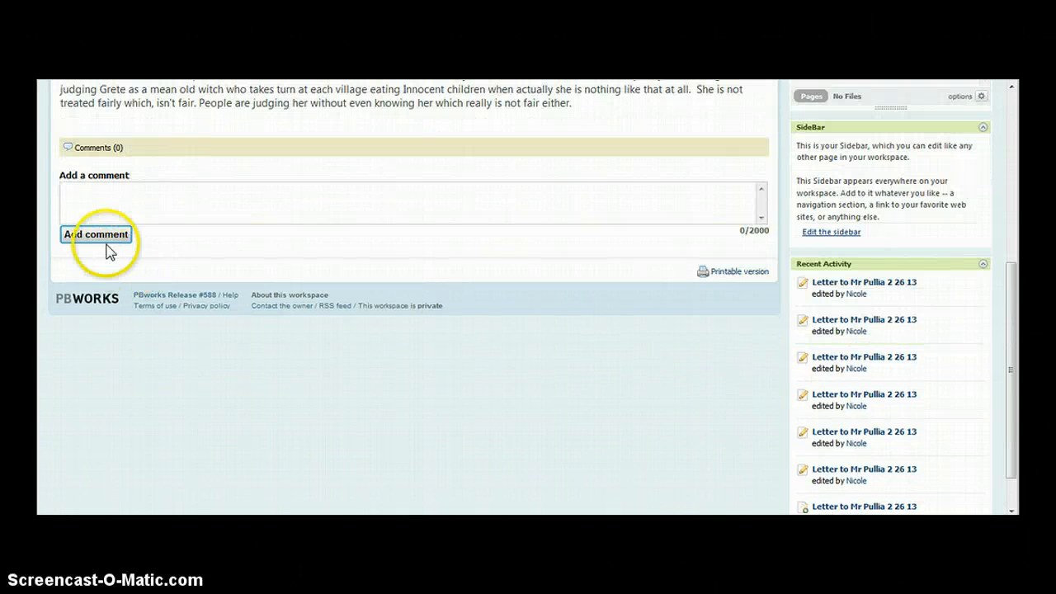
click(94, 201)
scroll(94, 207, up, 4)
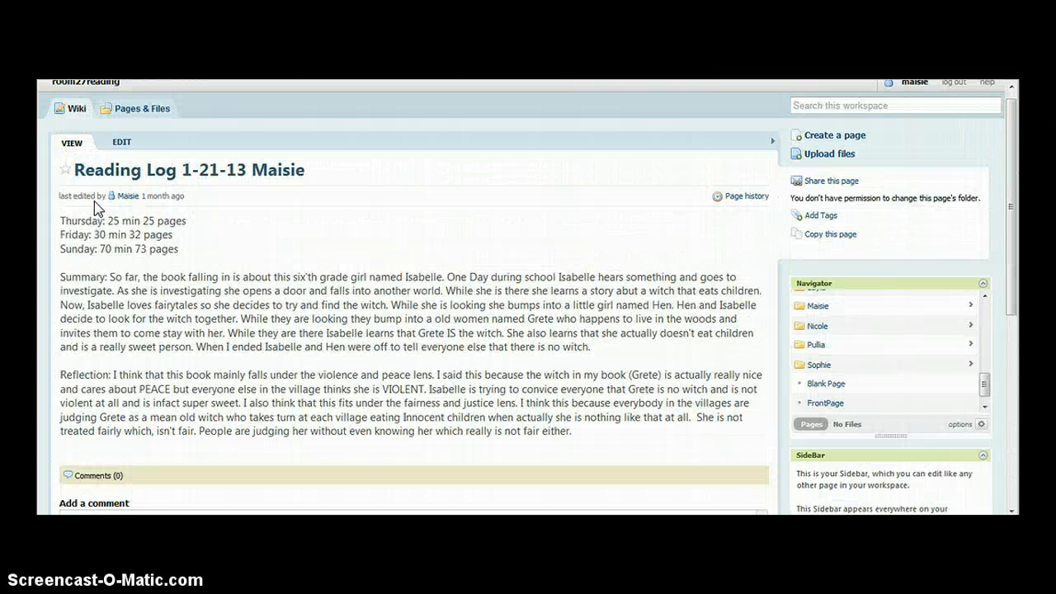
click(204, 177)
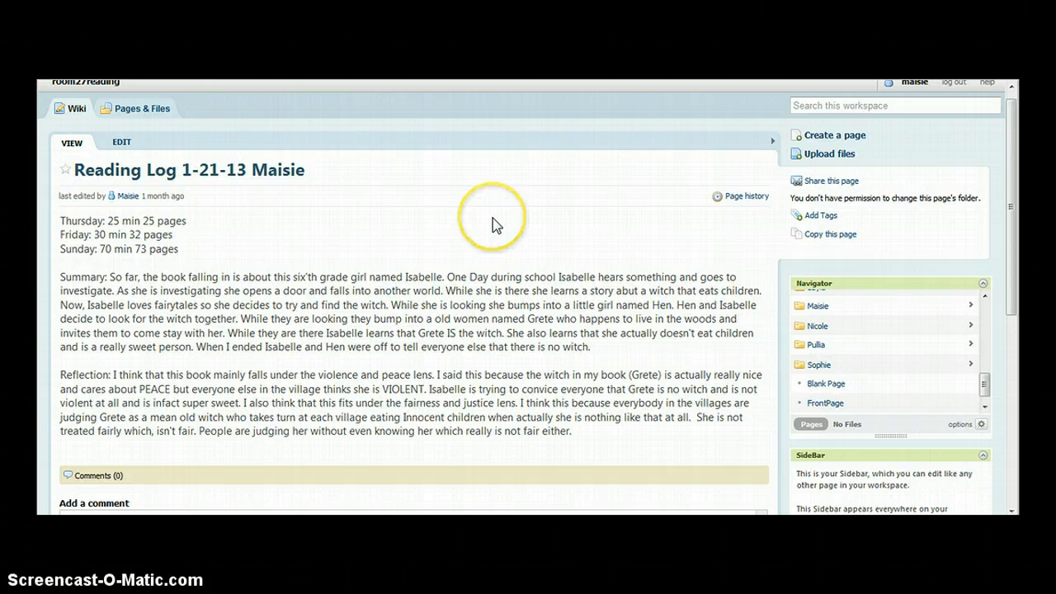
scroll(493, 222, up, 1)
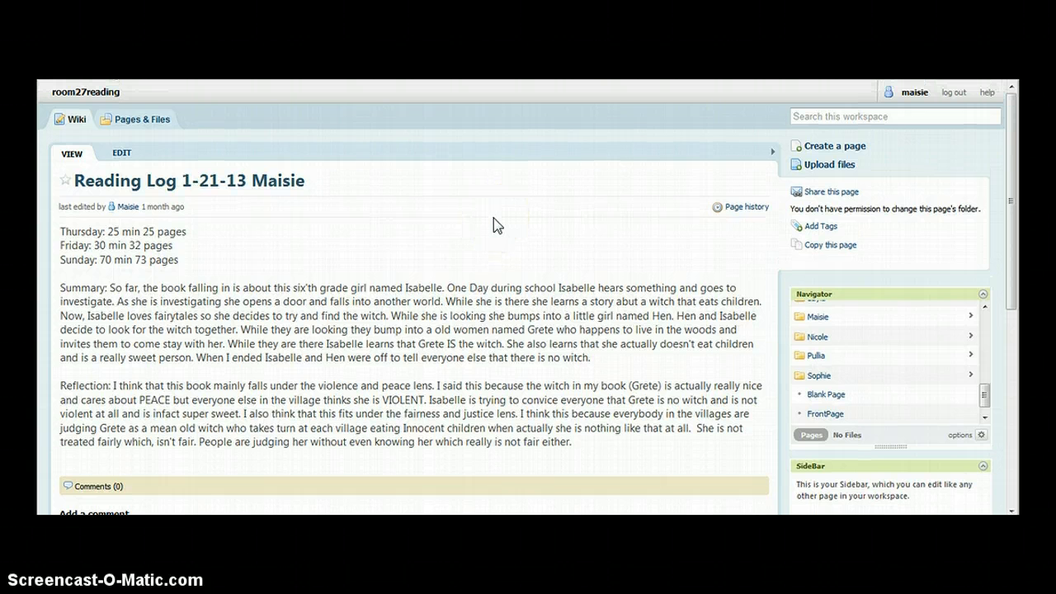
scroll(493, 217, down, 5)
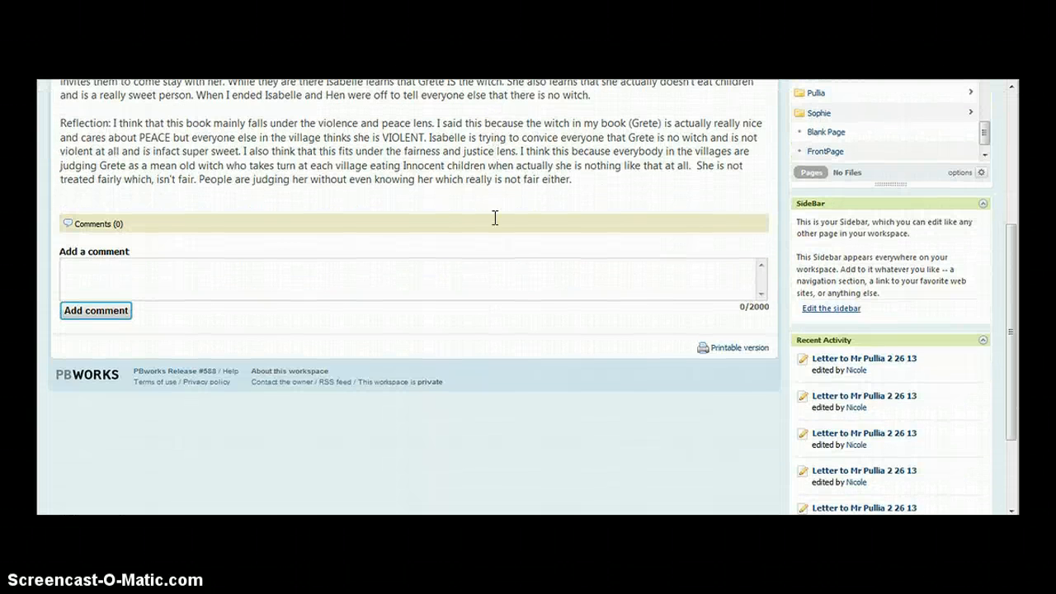
scroll(494, 216, up, 5)
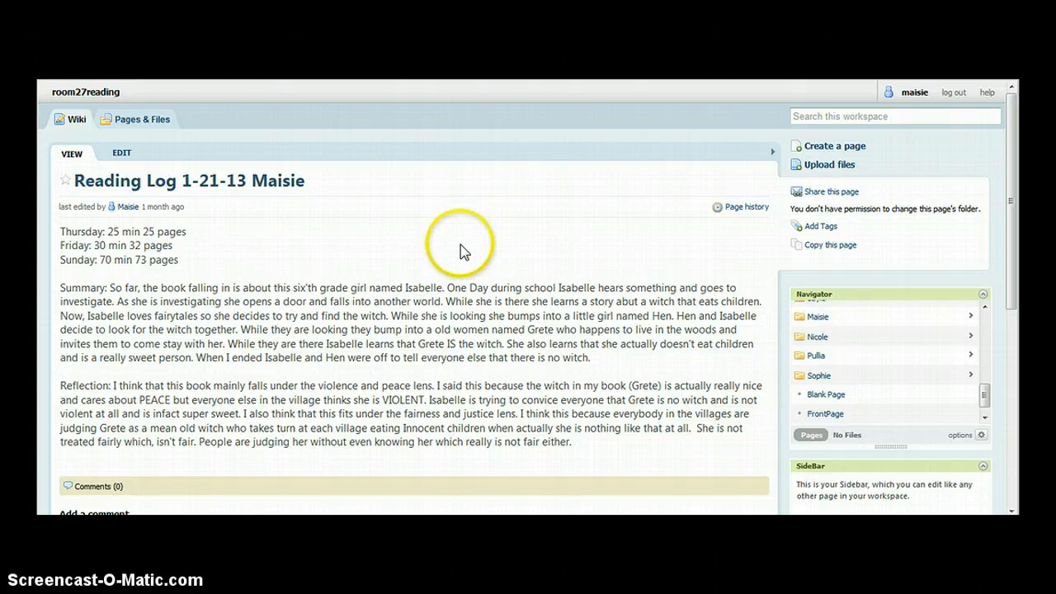
scroll(462, 244, down, 3)
scroll(462, 247, down, 2)
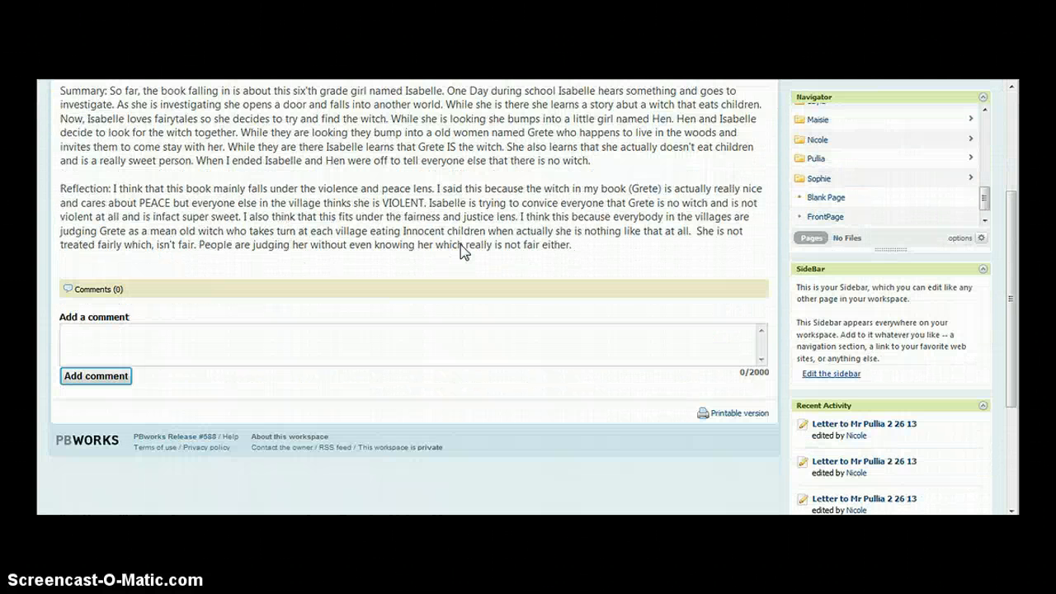
scroll(461, 247, up, 5)
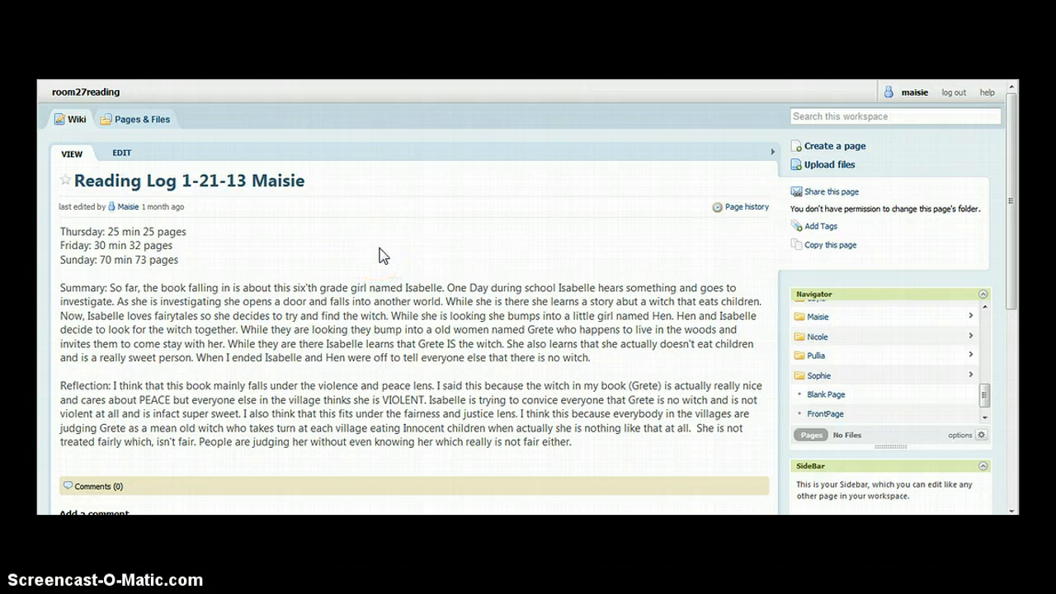
scroll(381, 255, down, 1)
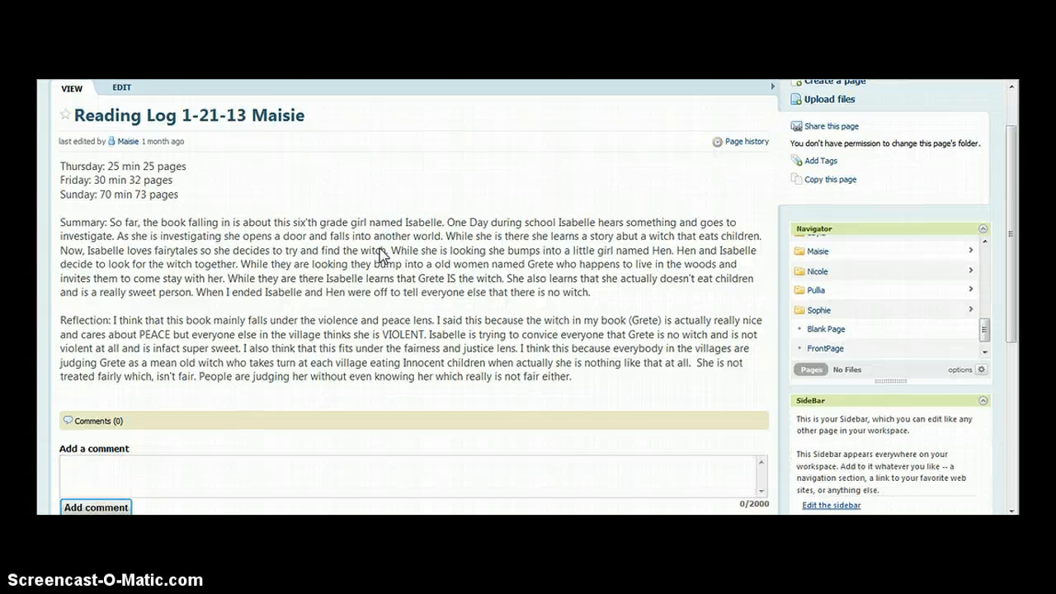
scroll(381, 255, up, 1)
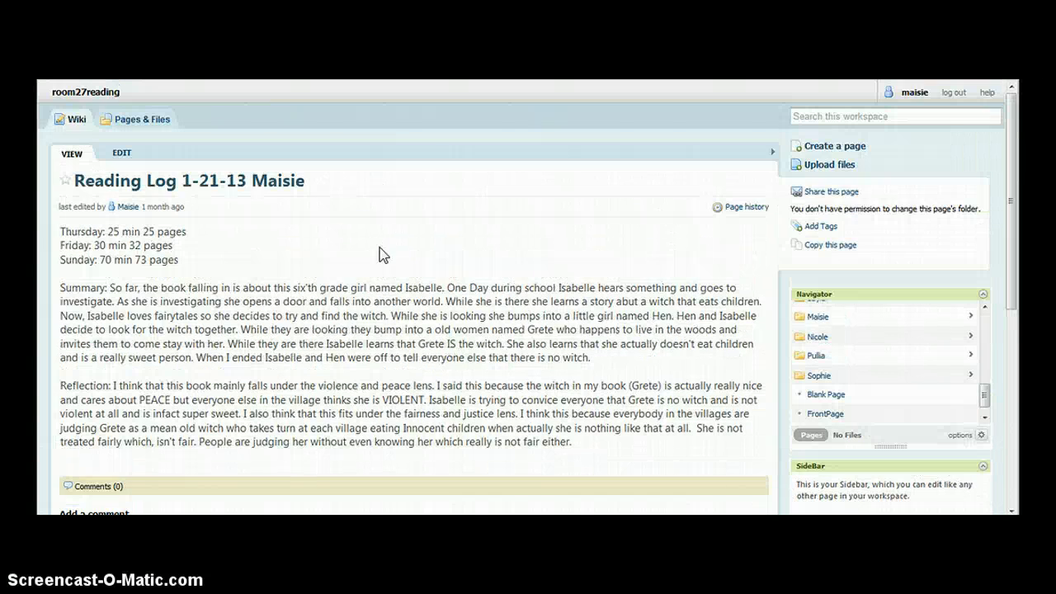